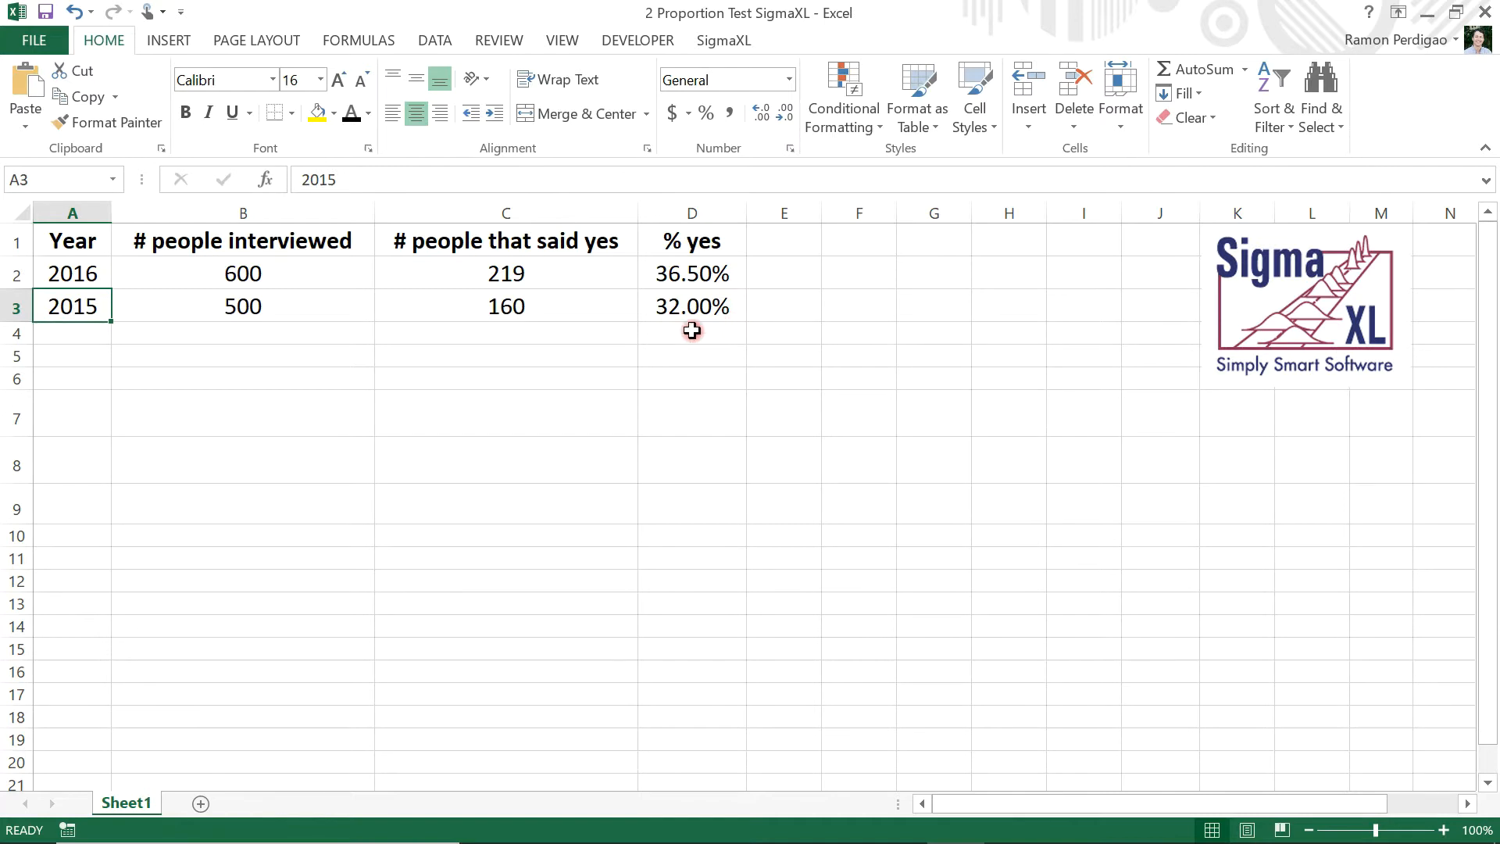
{"action": "left_click", "coordinate": [96, 273]}
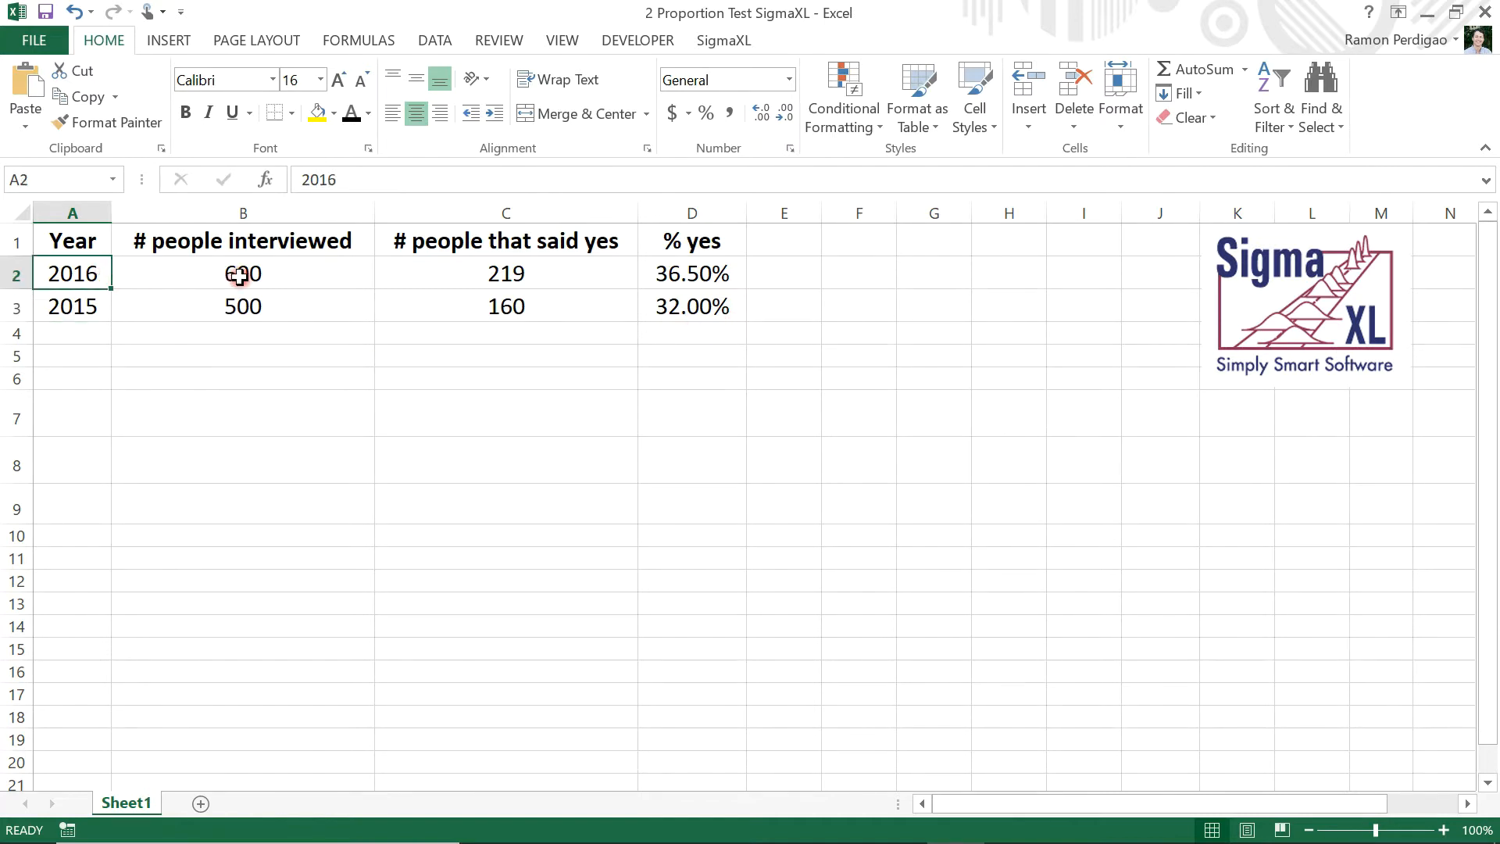
{"action": "left_click", "coordinate": [349, 275]}
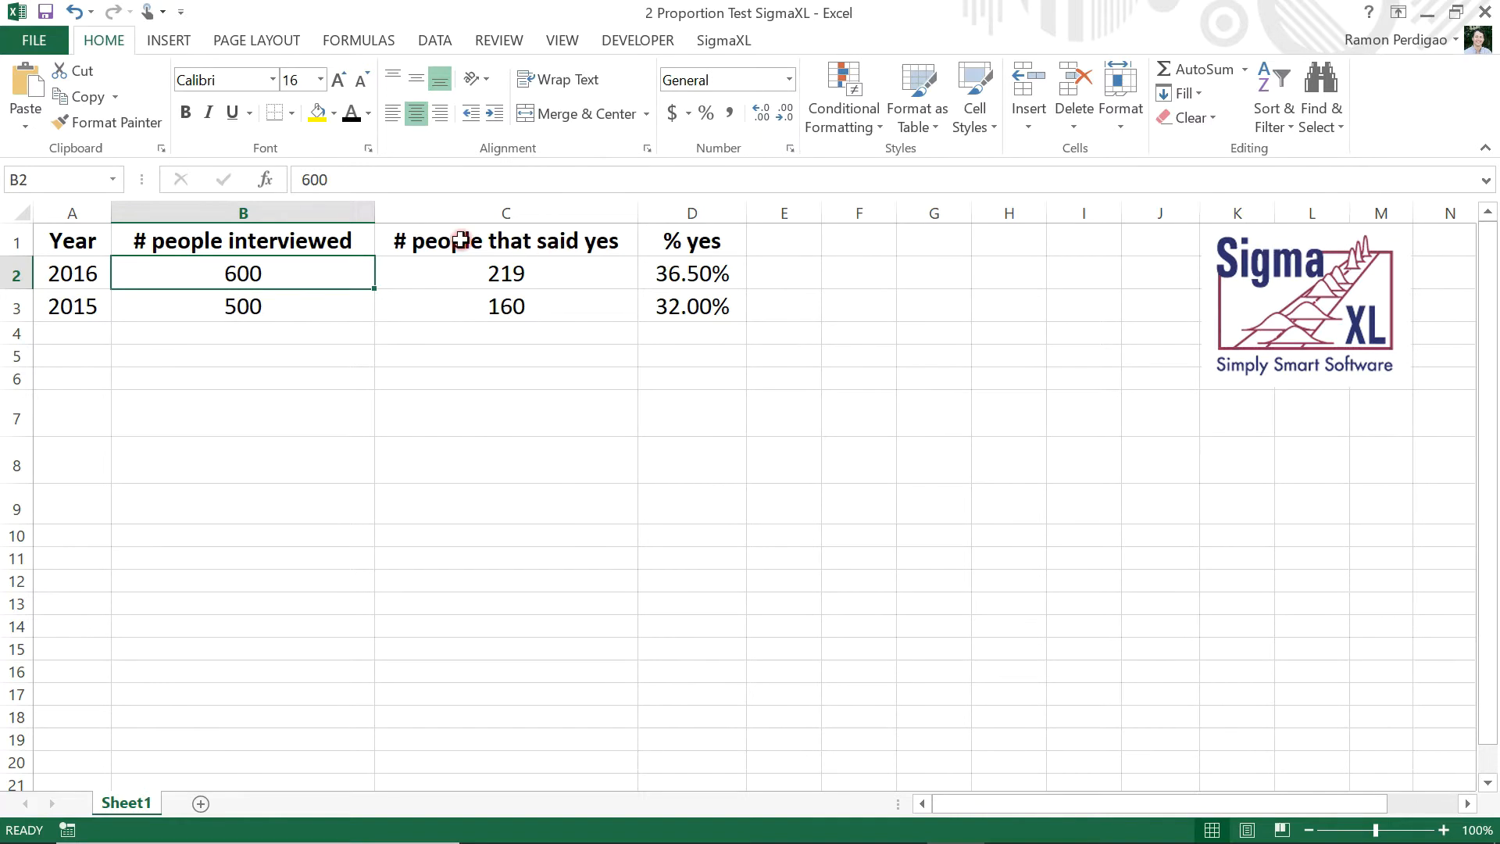
{"action": "left_click", "coordinate": [99, 237]}
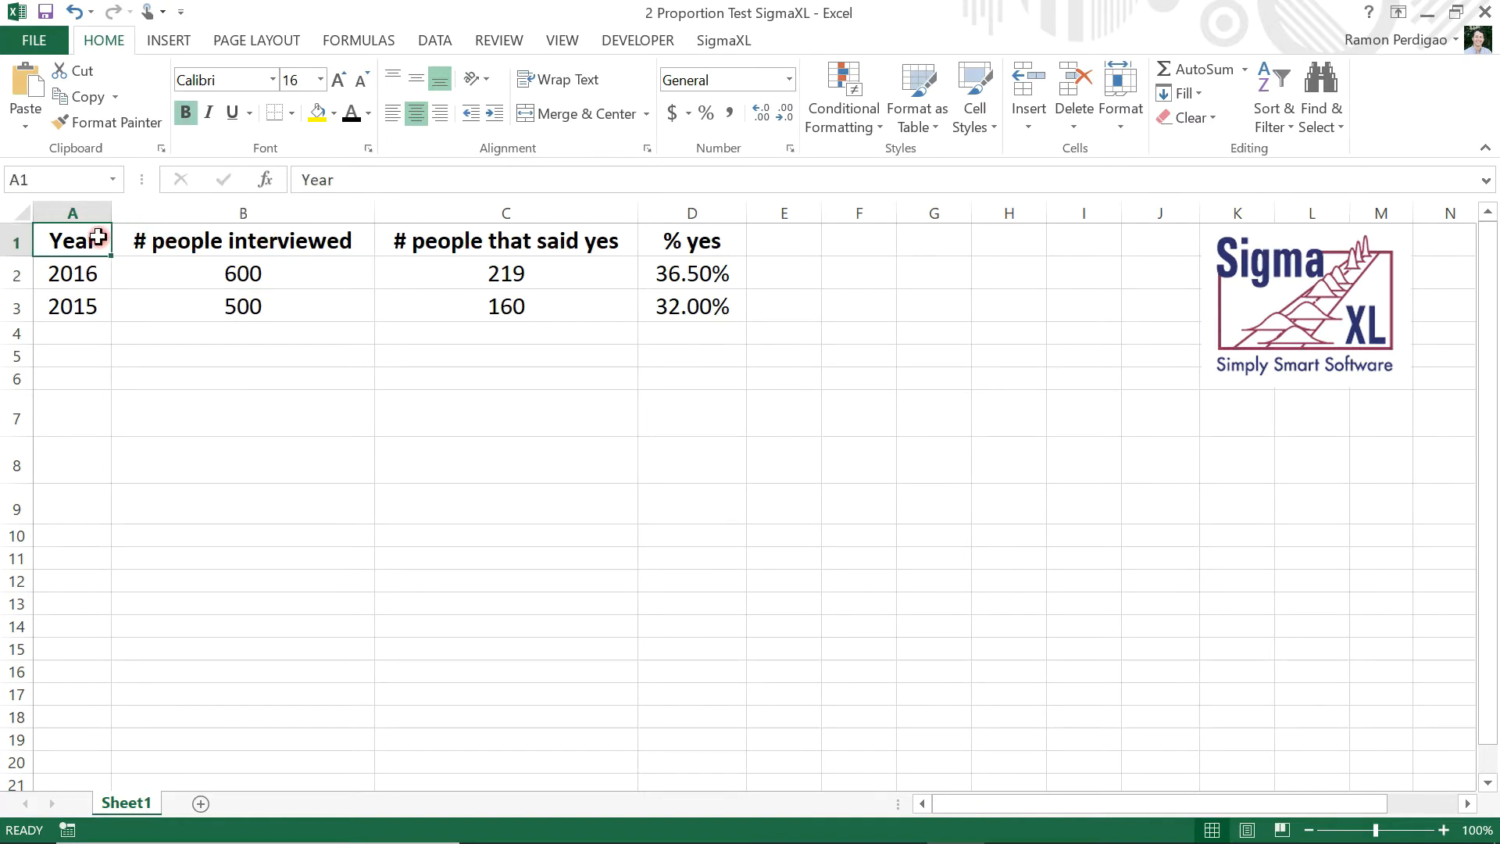
Set the font colour of cells A7:D9 to black to reveal the hidden hypotheses and alpha risk
{"action": "left_click", "coordinate": [81, 410]}
{"action": "left_click_drag", "start_coordinate": [81, 411], "coordinate": [695, 506]}
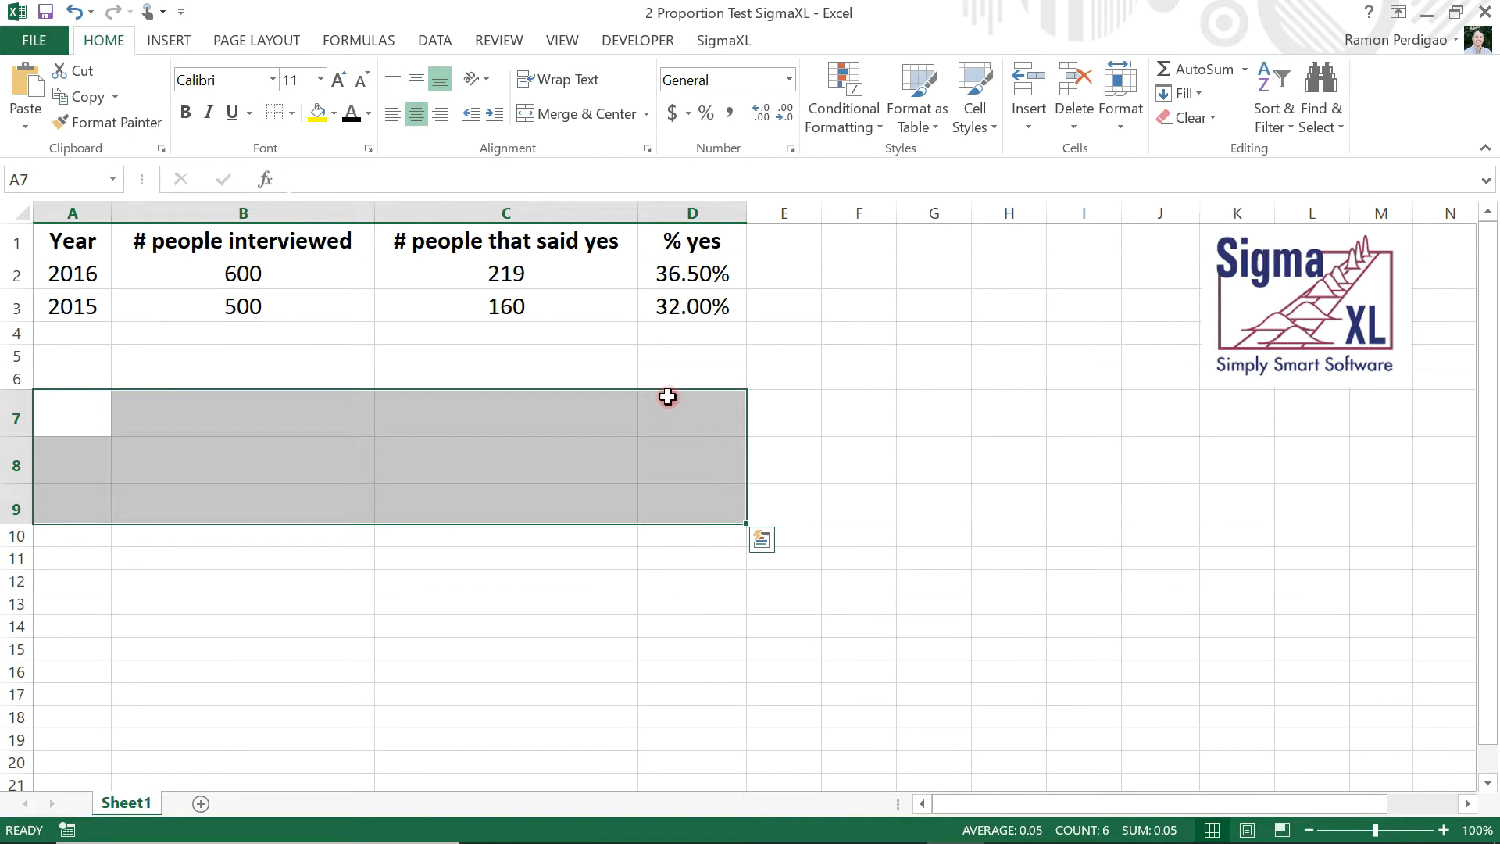
{"action": "left_click", "coordinate": [370, 149]}
{"action": "left_click", "coordinate": [353, 113]}
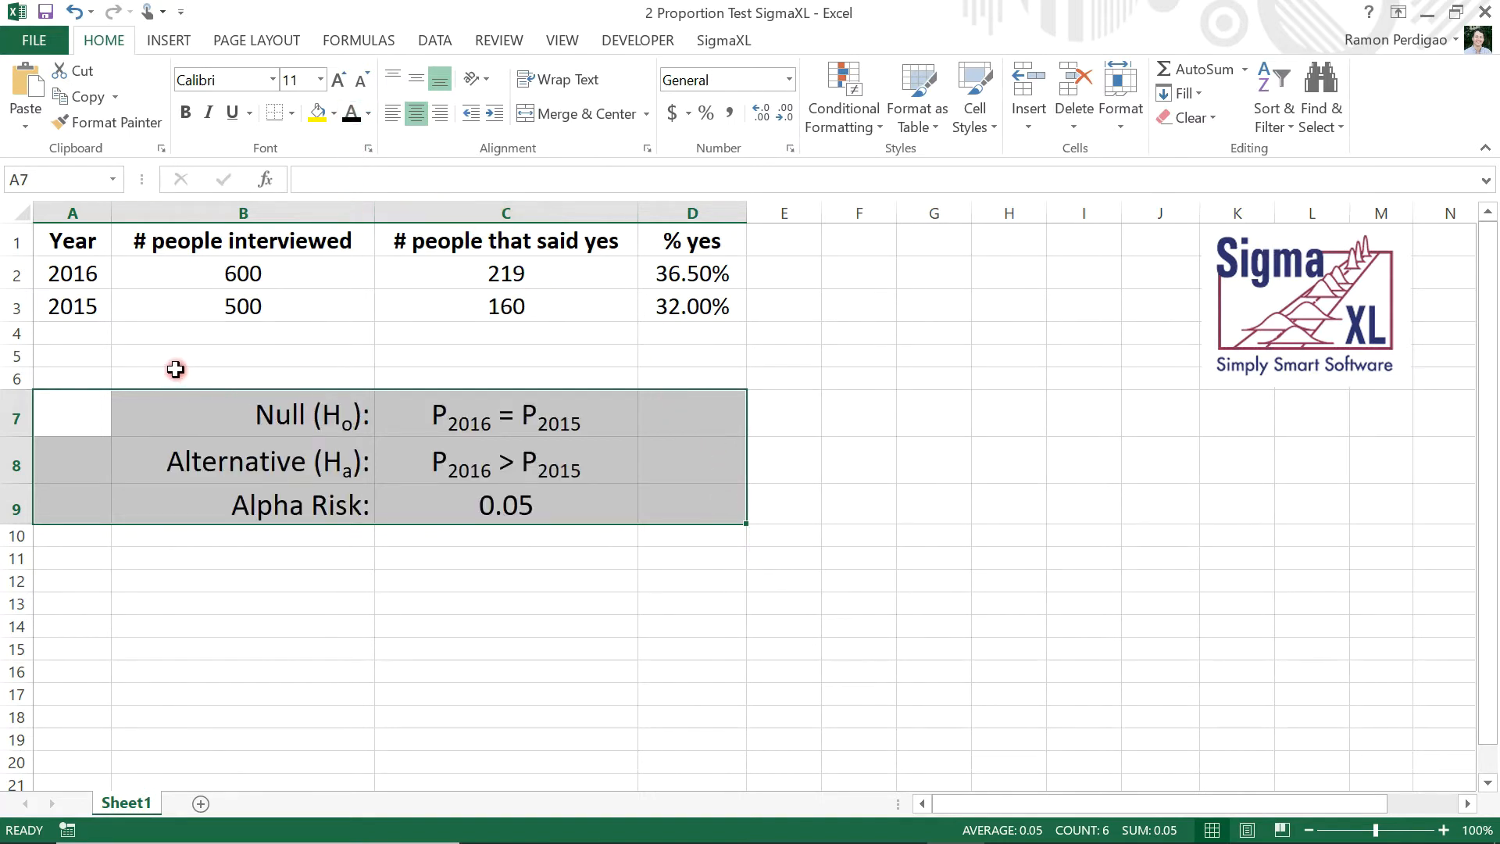
{"action": "left_click", "coordinate": [175, 370]}
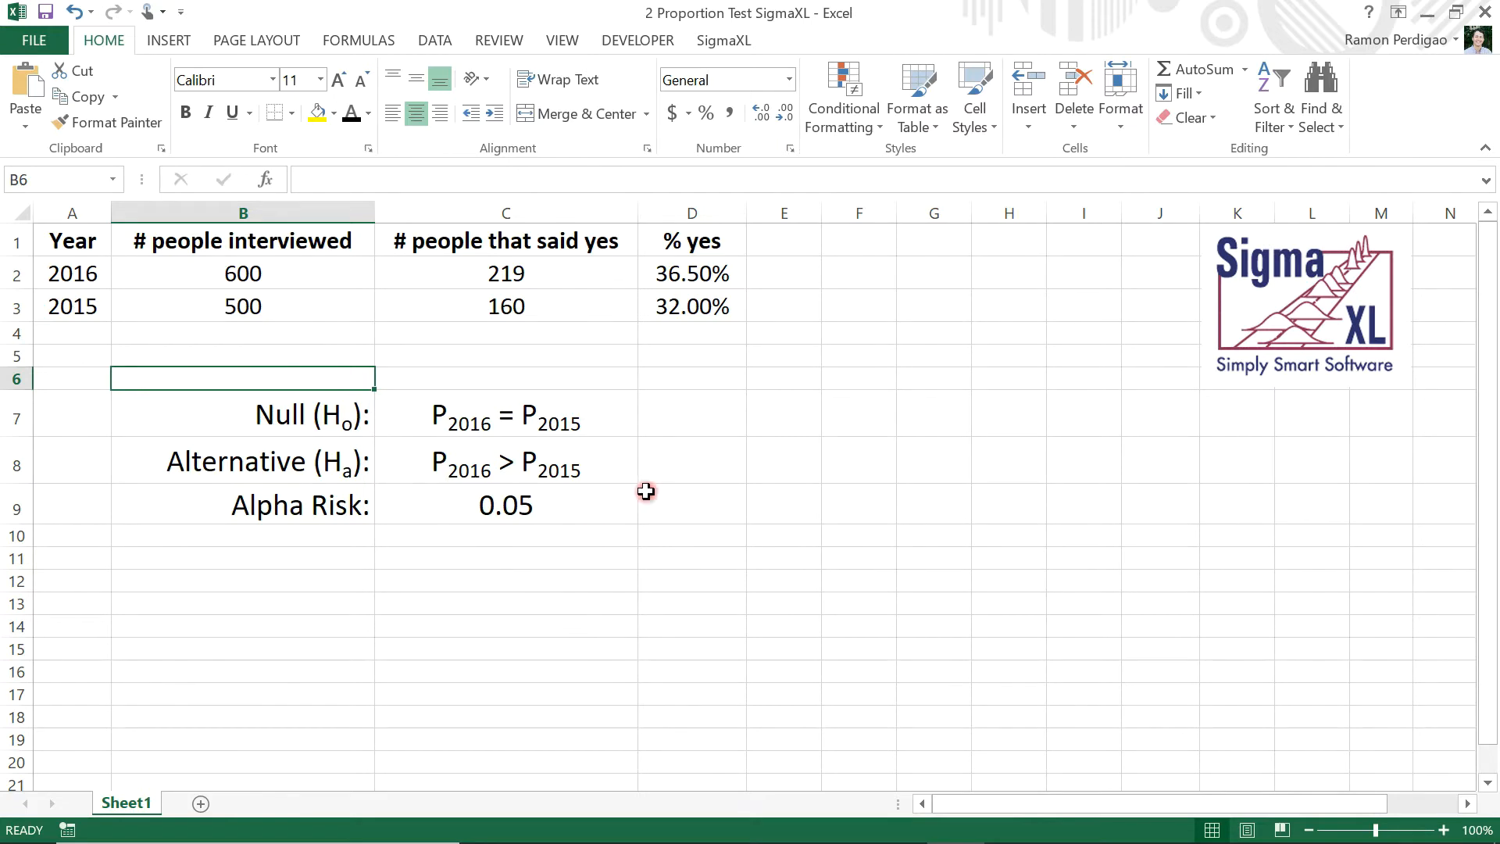
Insert SigmaXL's basic statistical template for the 2 Proportions Test and Confidence Interval
{"action": "left_click", "coordinate": [834, 244]}
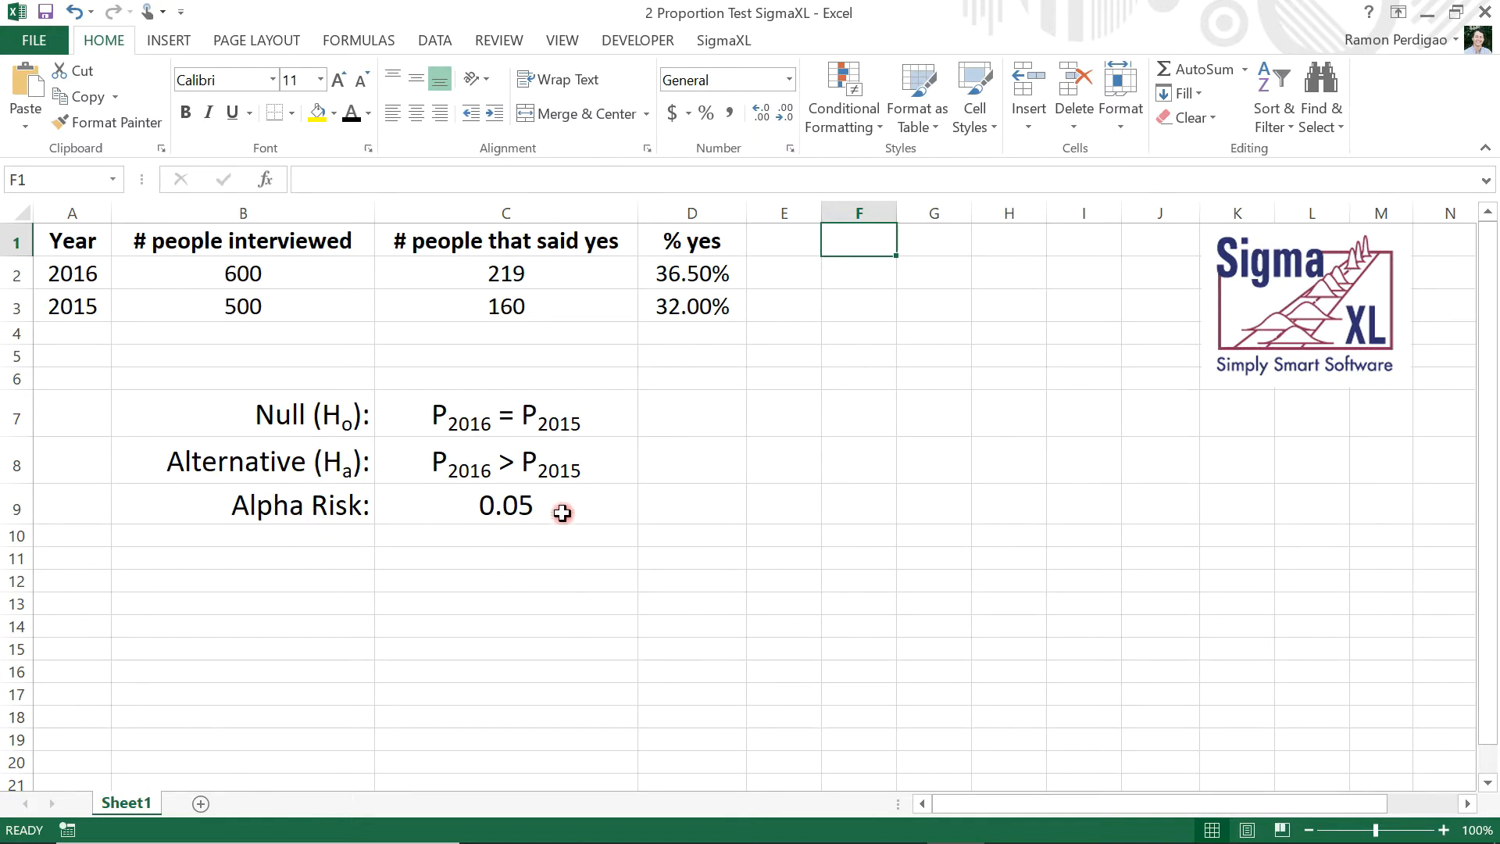
{"action": "left_click", "coordinate": [725, 41]}
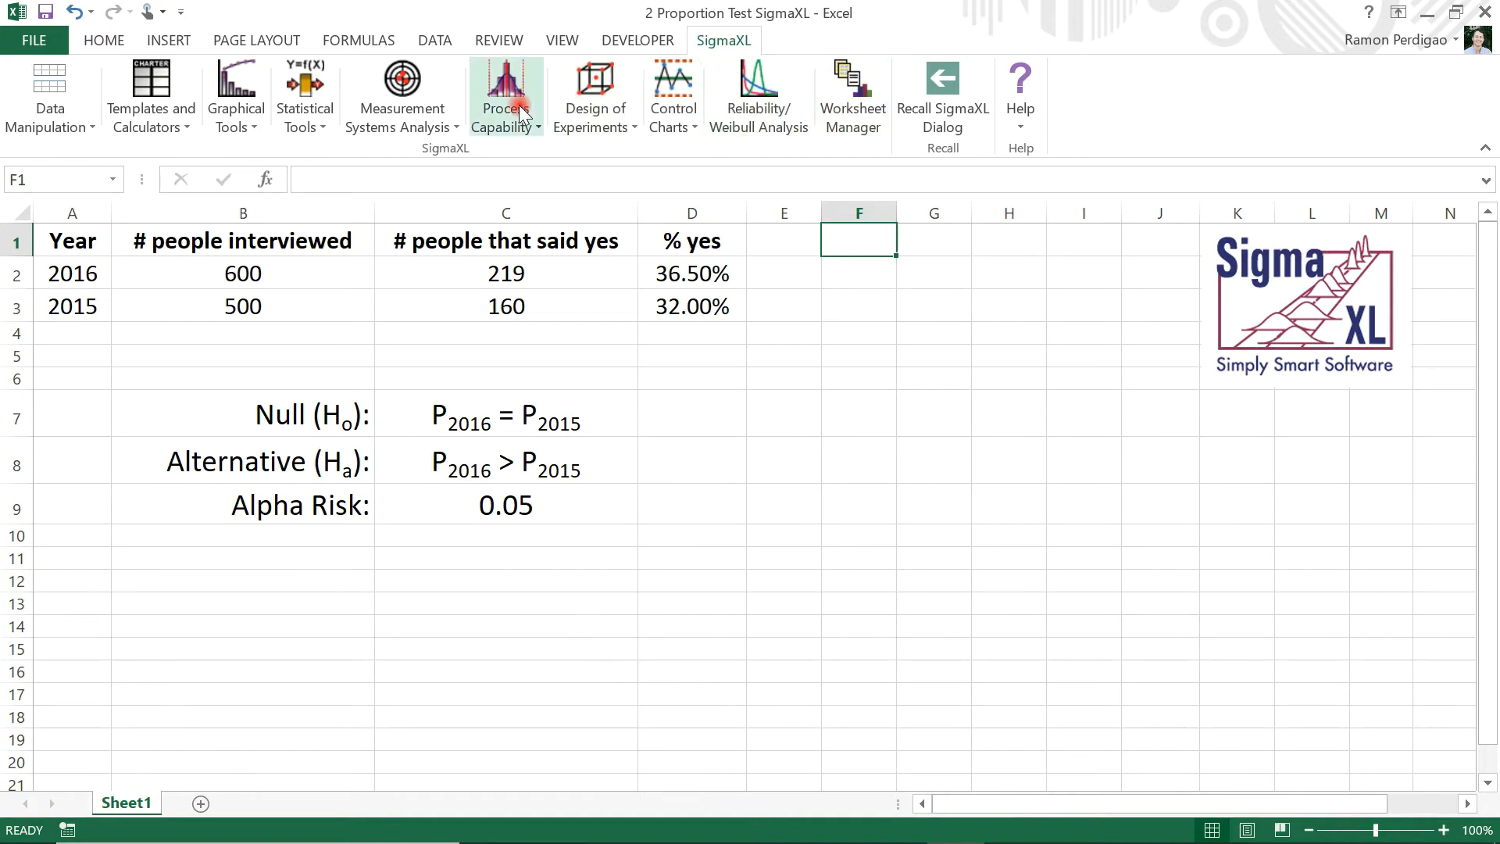
{"action": "left_click", "coordinate": [322, 125]}
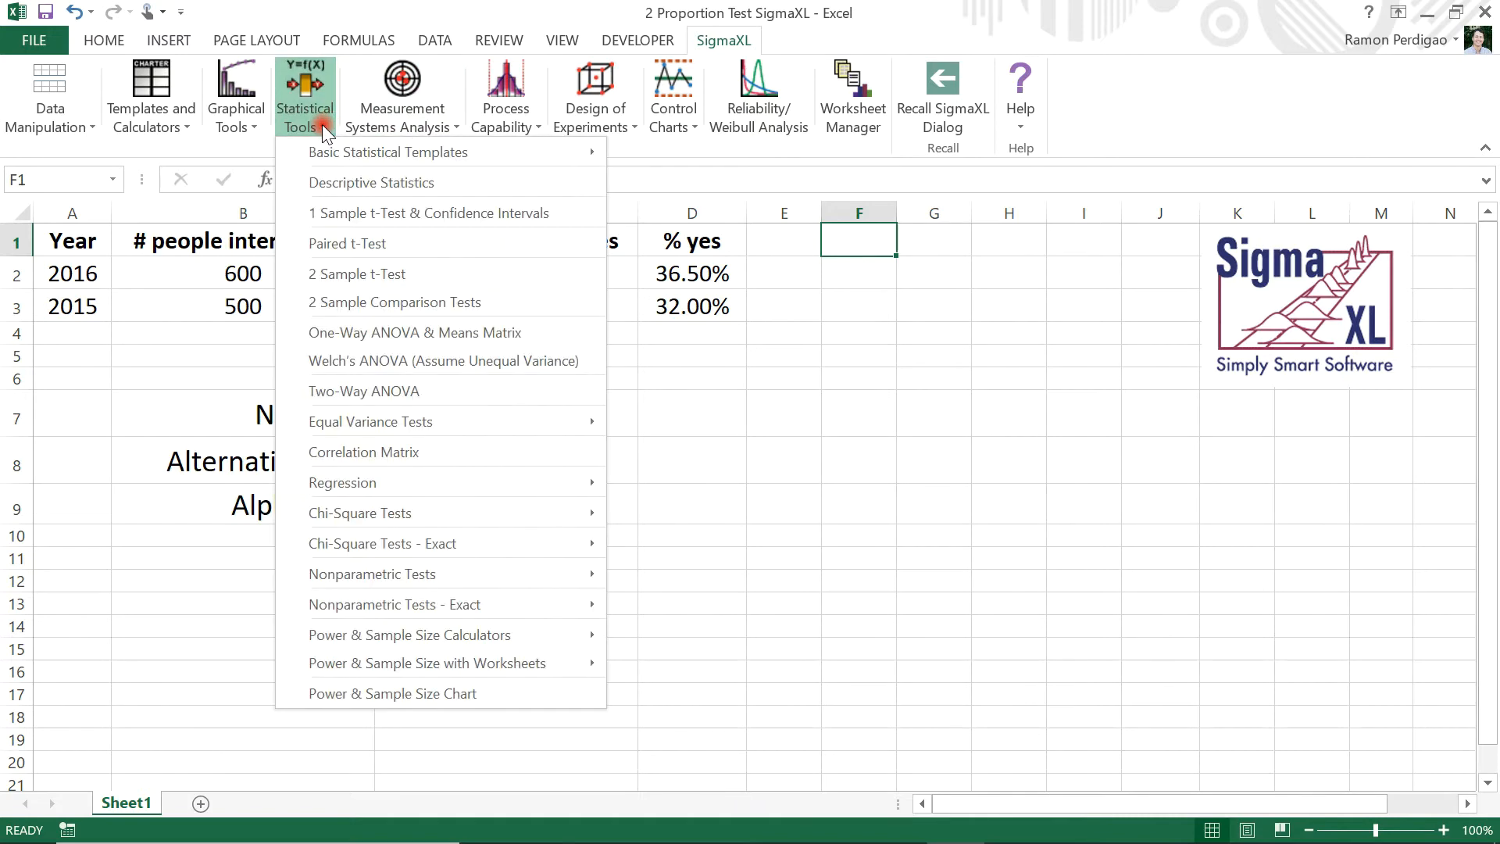
{"action": "mouse_move", "coordinate": [336, 150]}
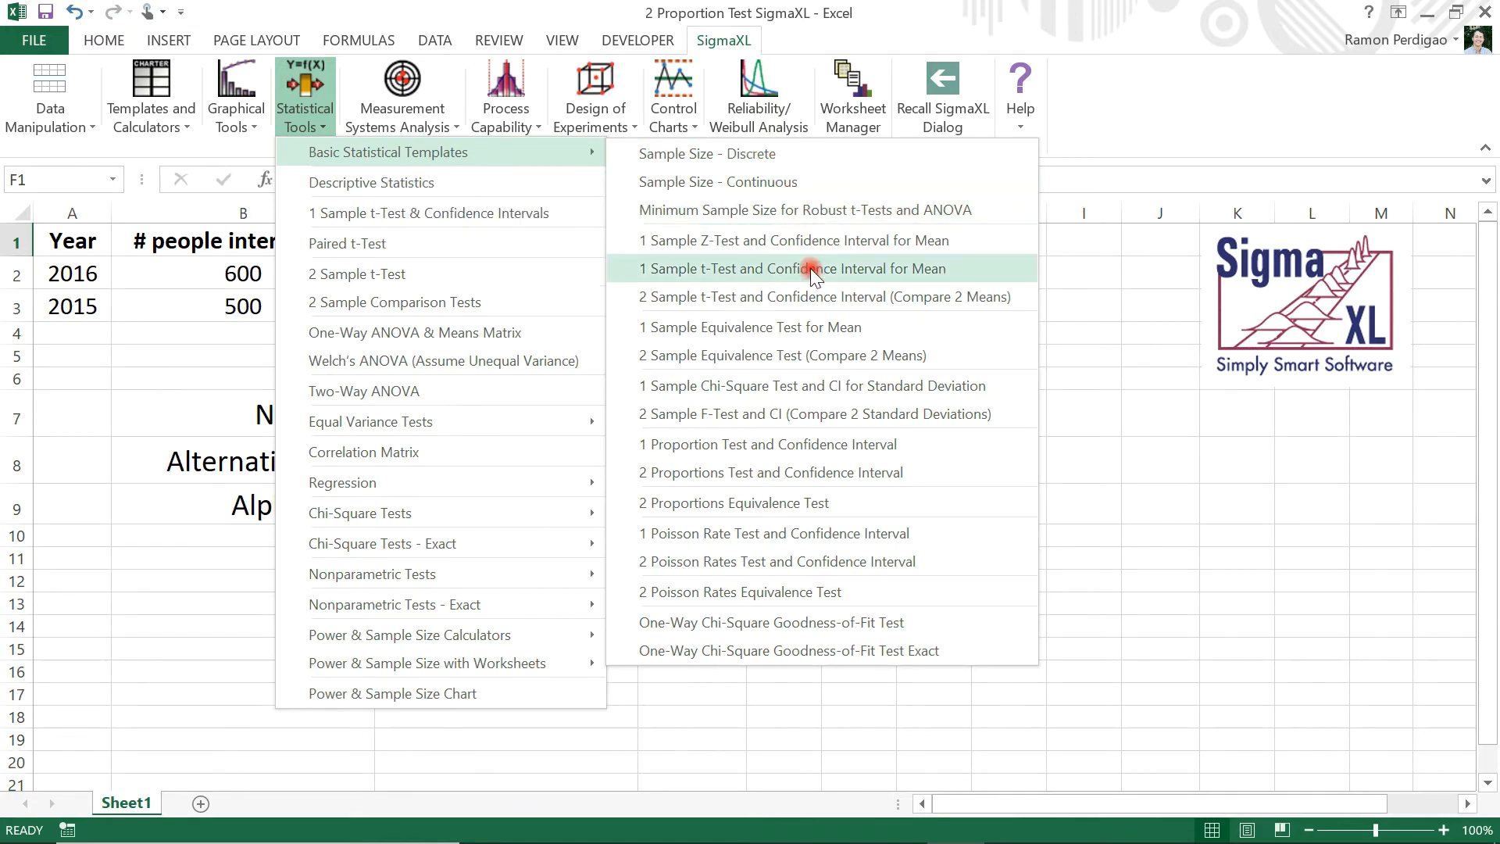
{"action": "left_click", "coordinate": [734, 472]}
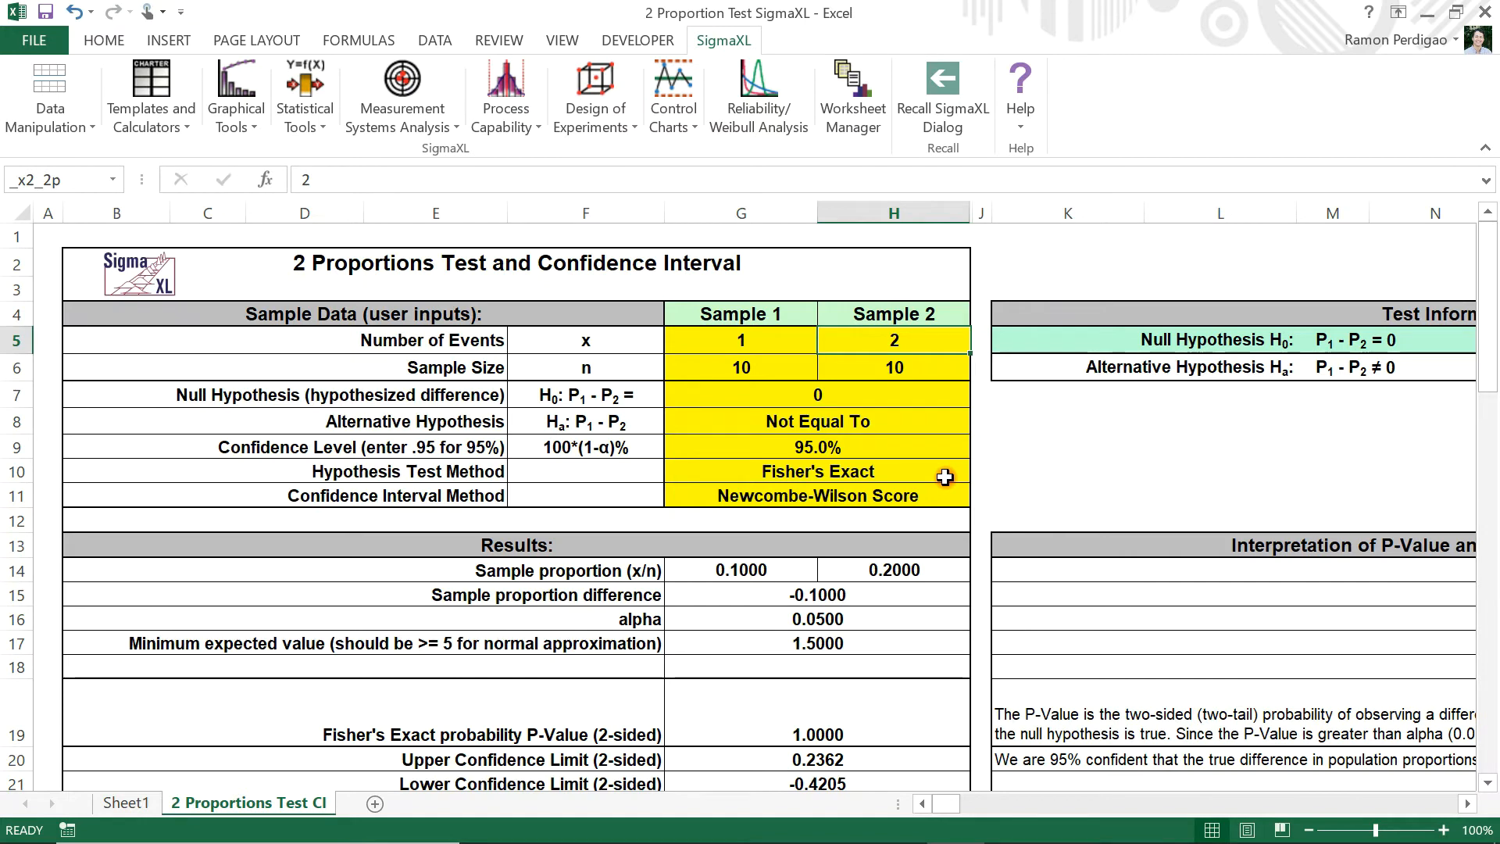
Clear the default number of events and sample size values for both samples in G5:H6
{"action": "left_click", "coordinate": [644, 619]}
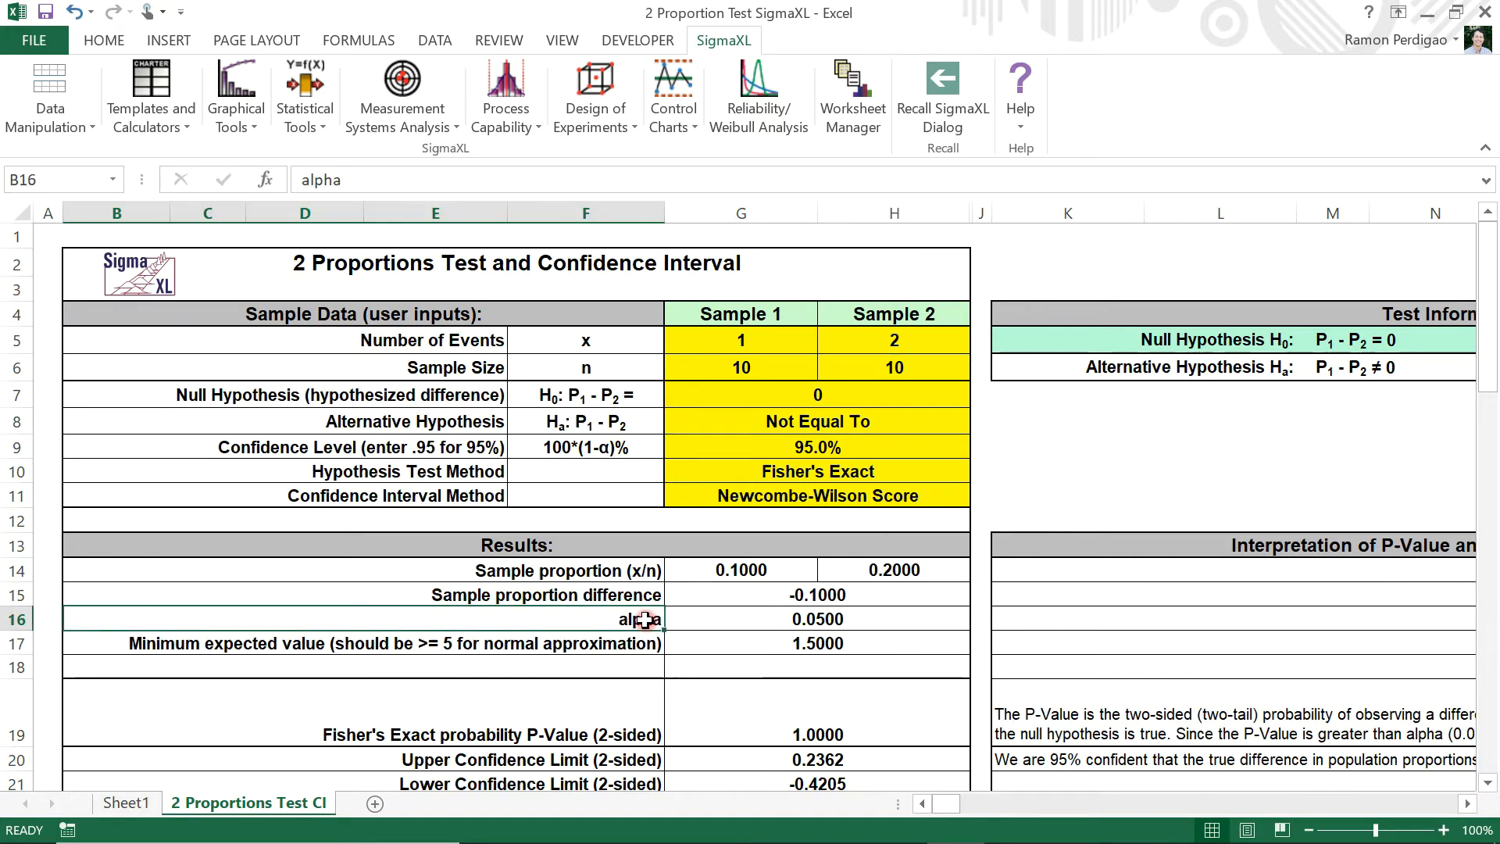
{"action": "left_click", "coordinate": [788, 619]}
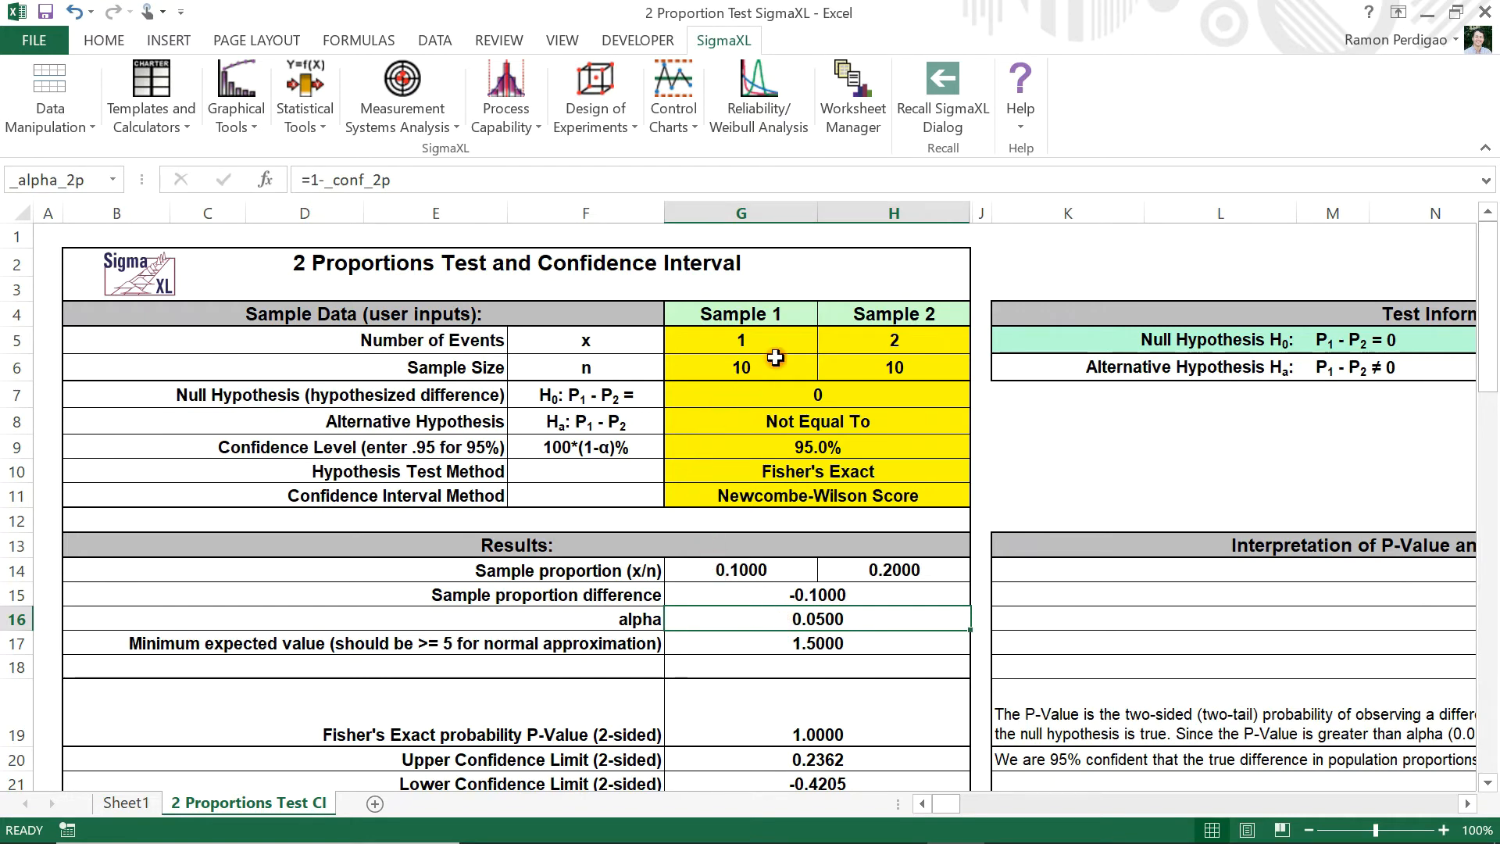
{"action": "left_click_drag", "start_coordinate": [787, 333], "coordinate": [839, 367]}
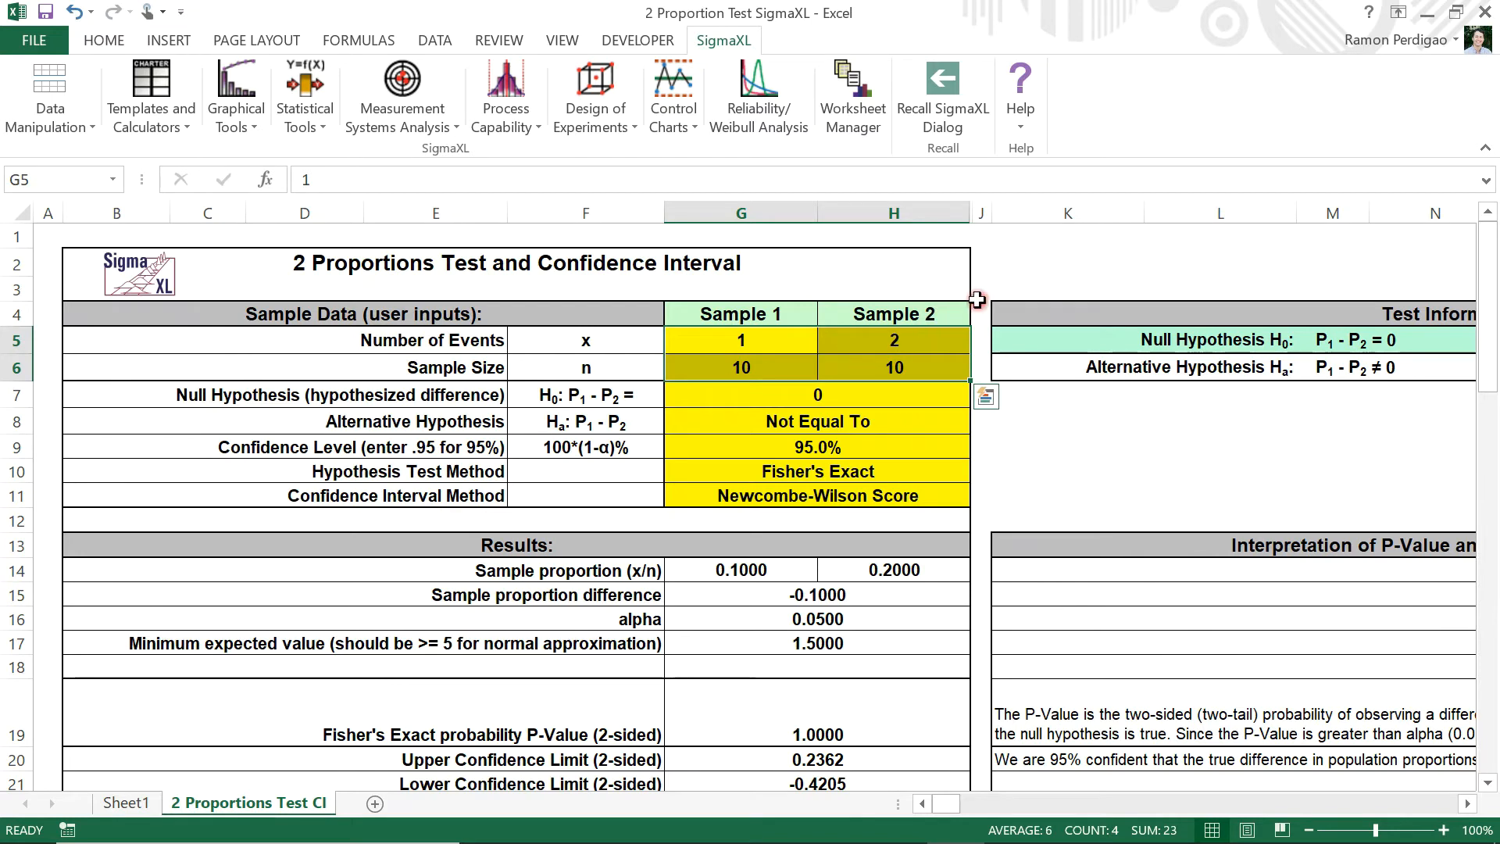
{"action": "key", "text": "Delete"}
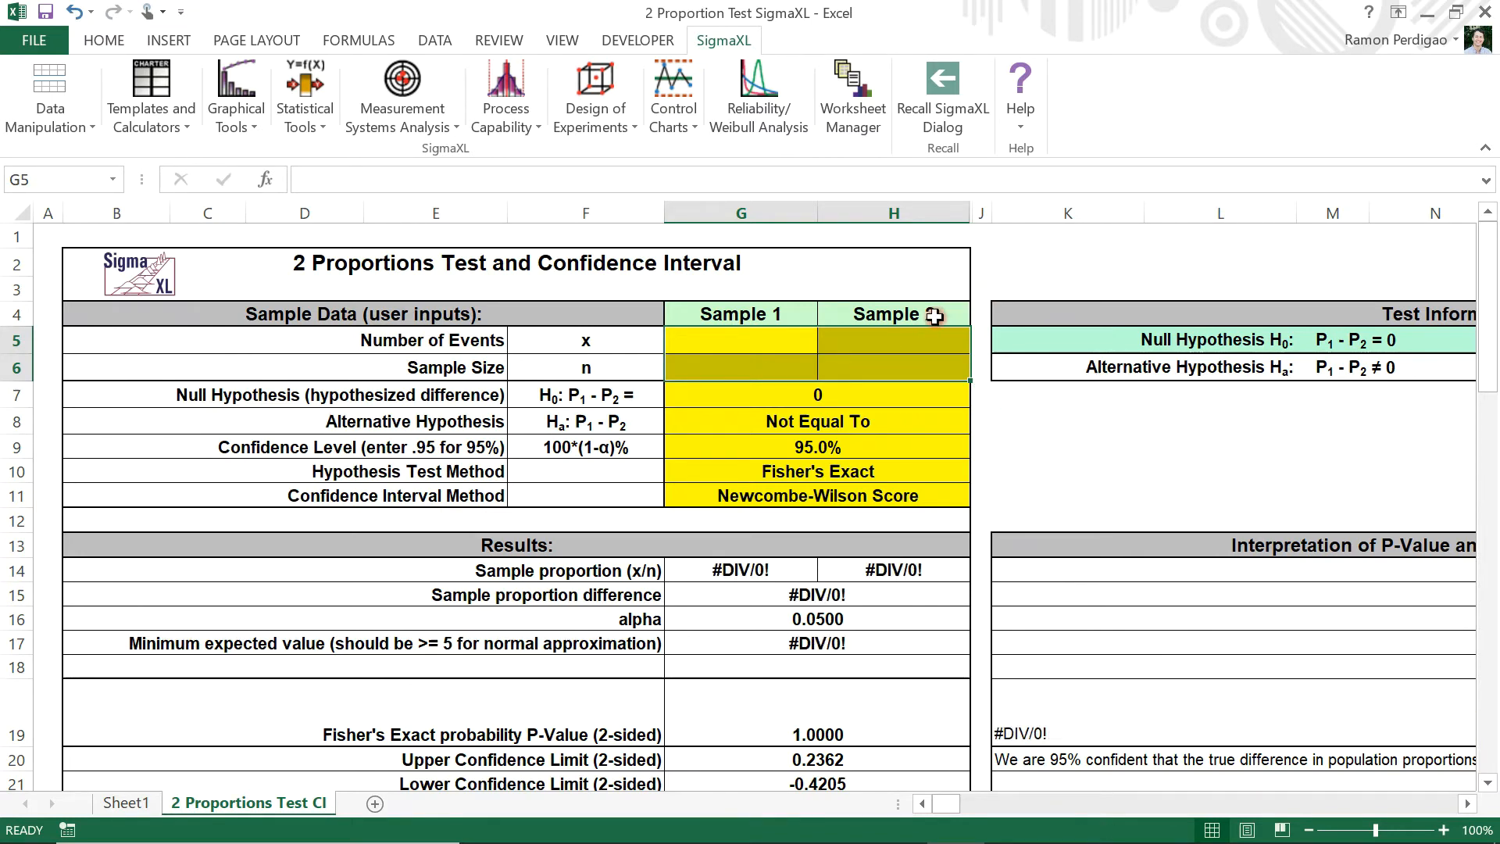
Enter the 2016 survey data for Sample 1: 219 events and a sample size of 600
{"action": "left_click", "coordinate": [765, 338]}
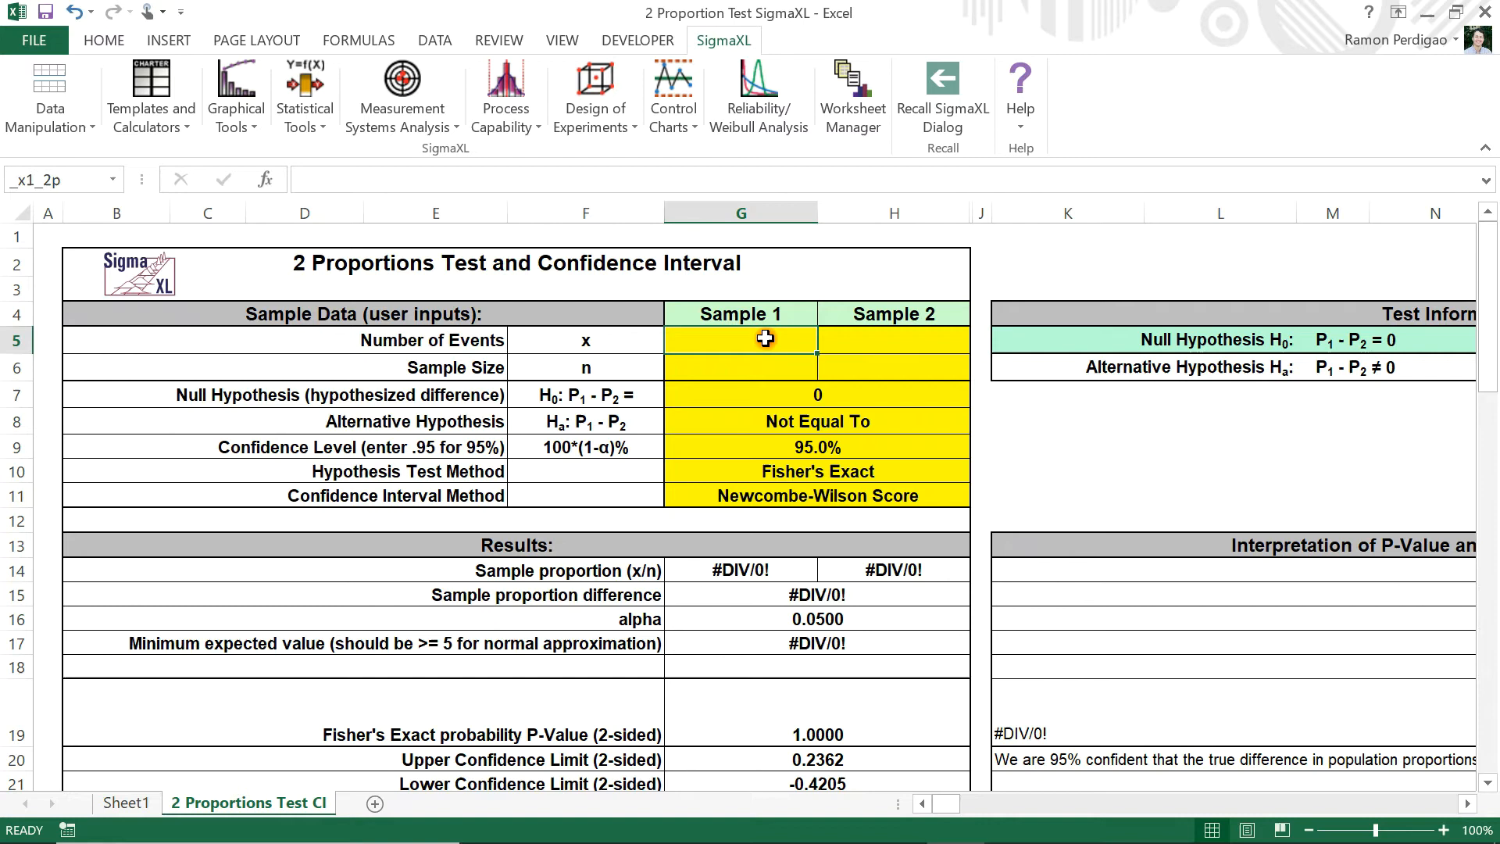
{"action": "type", "text": "219"}
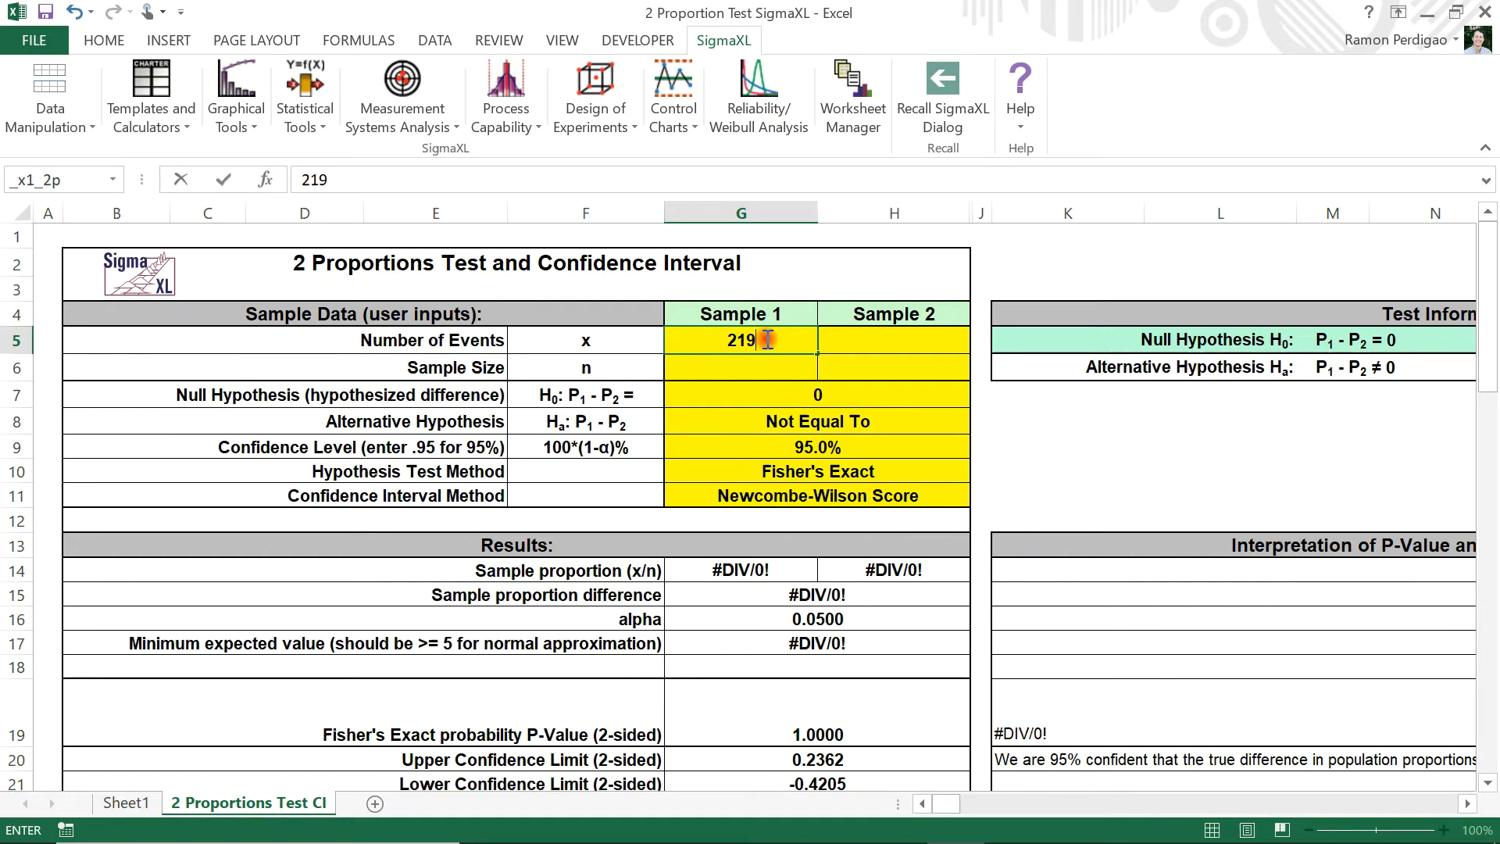
{"action": "key", "text": "Return"}
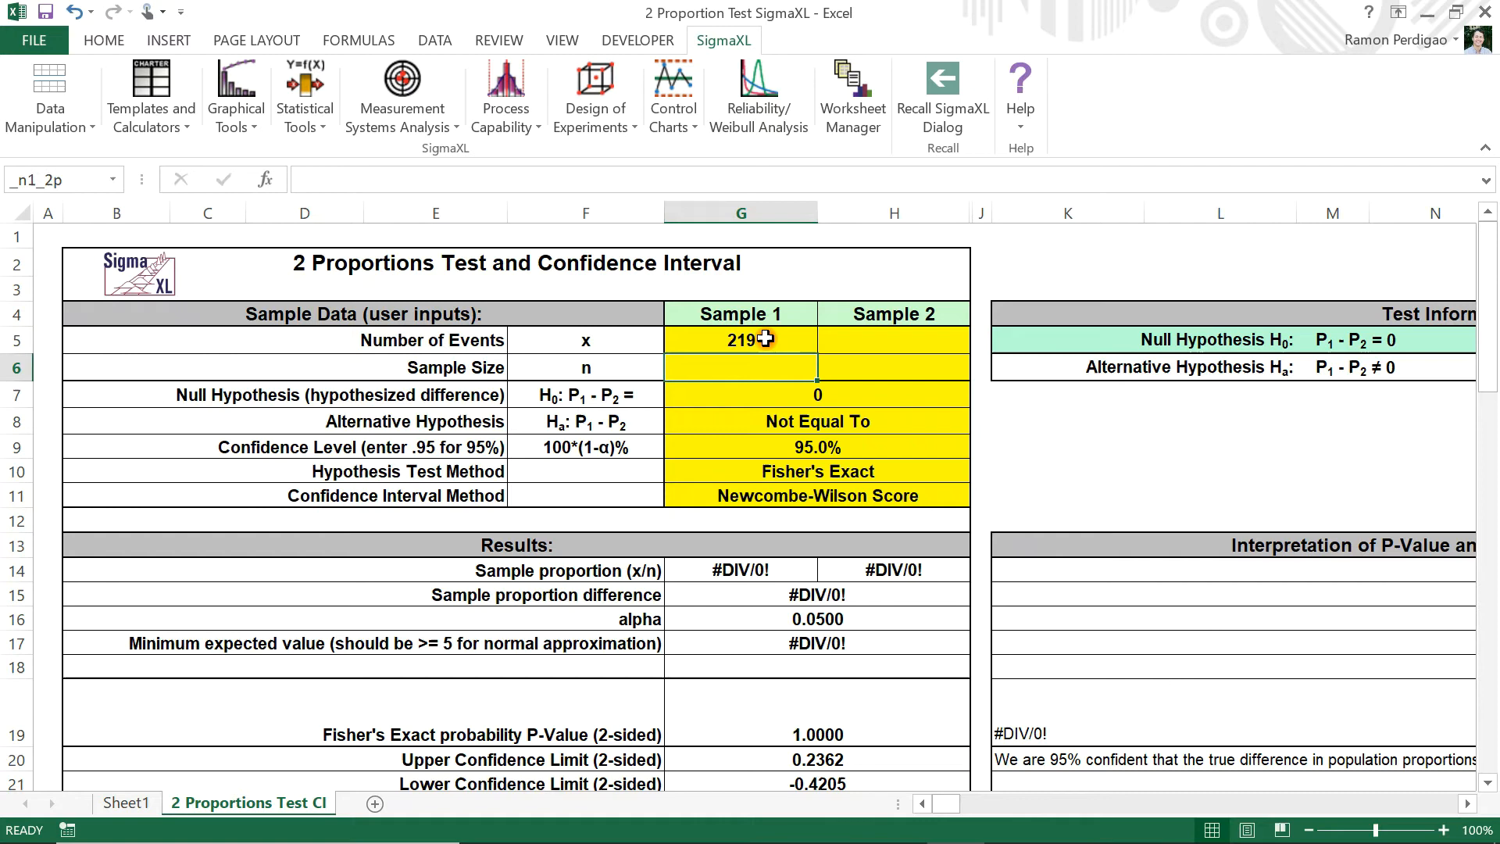
{"action": "type", "text": "600"}
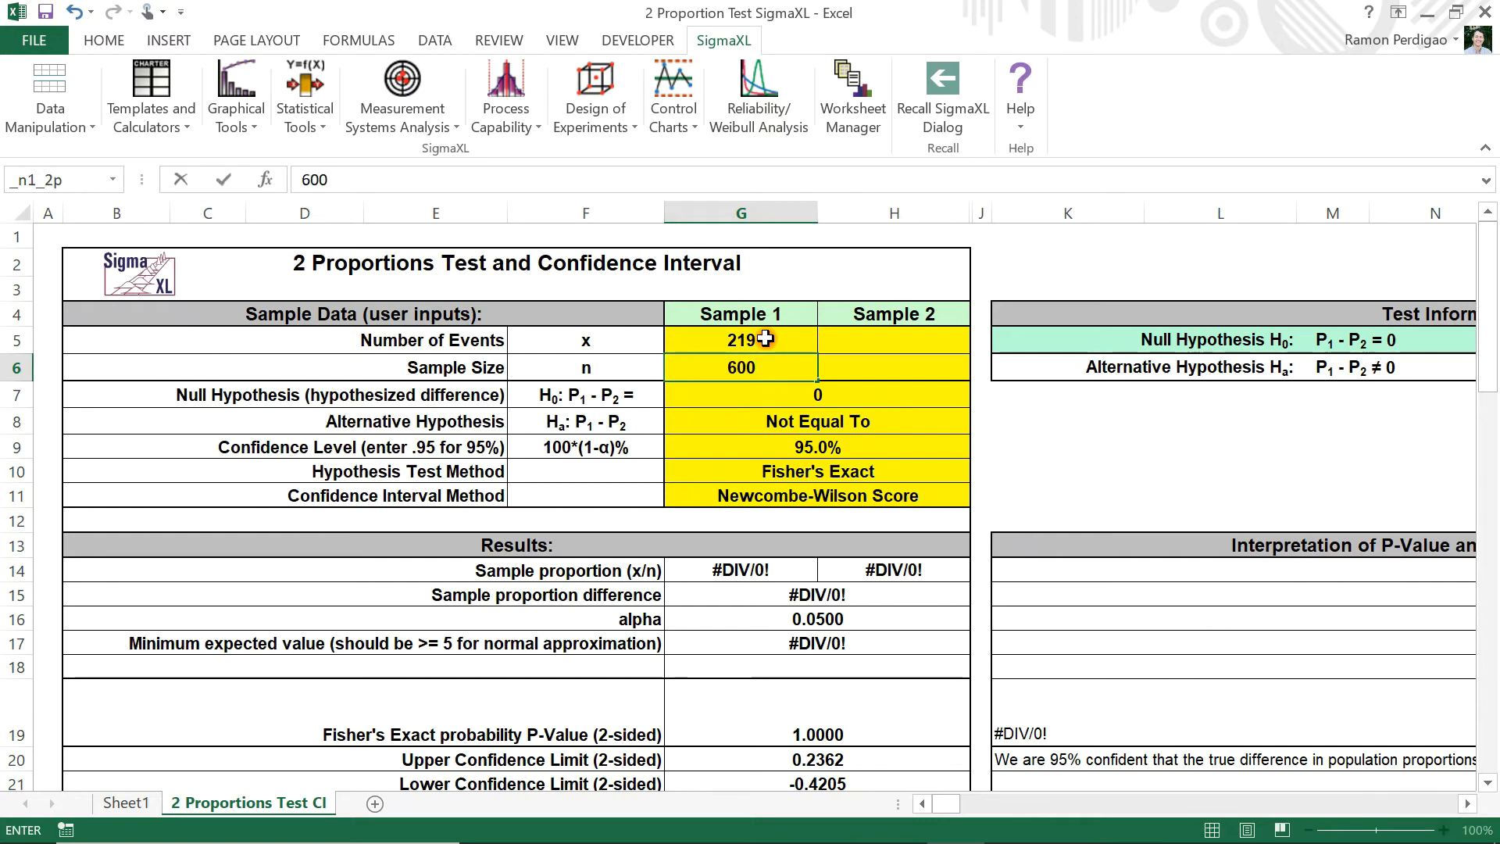
{"action": "key", "text": "Tab"}
Enter the 2015 survey data for Sample 2: 160 events and a sample size of 500
{"action": "key", "text": "Up"}
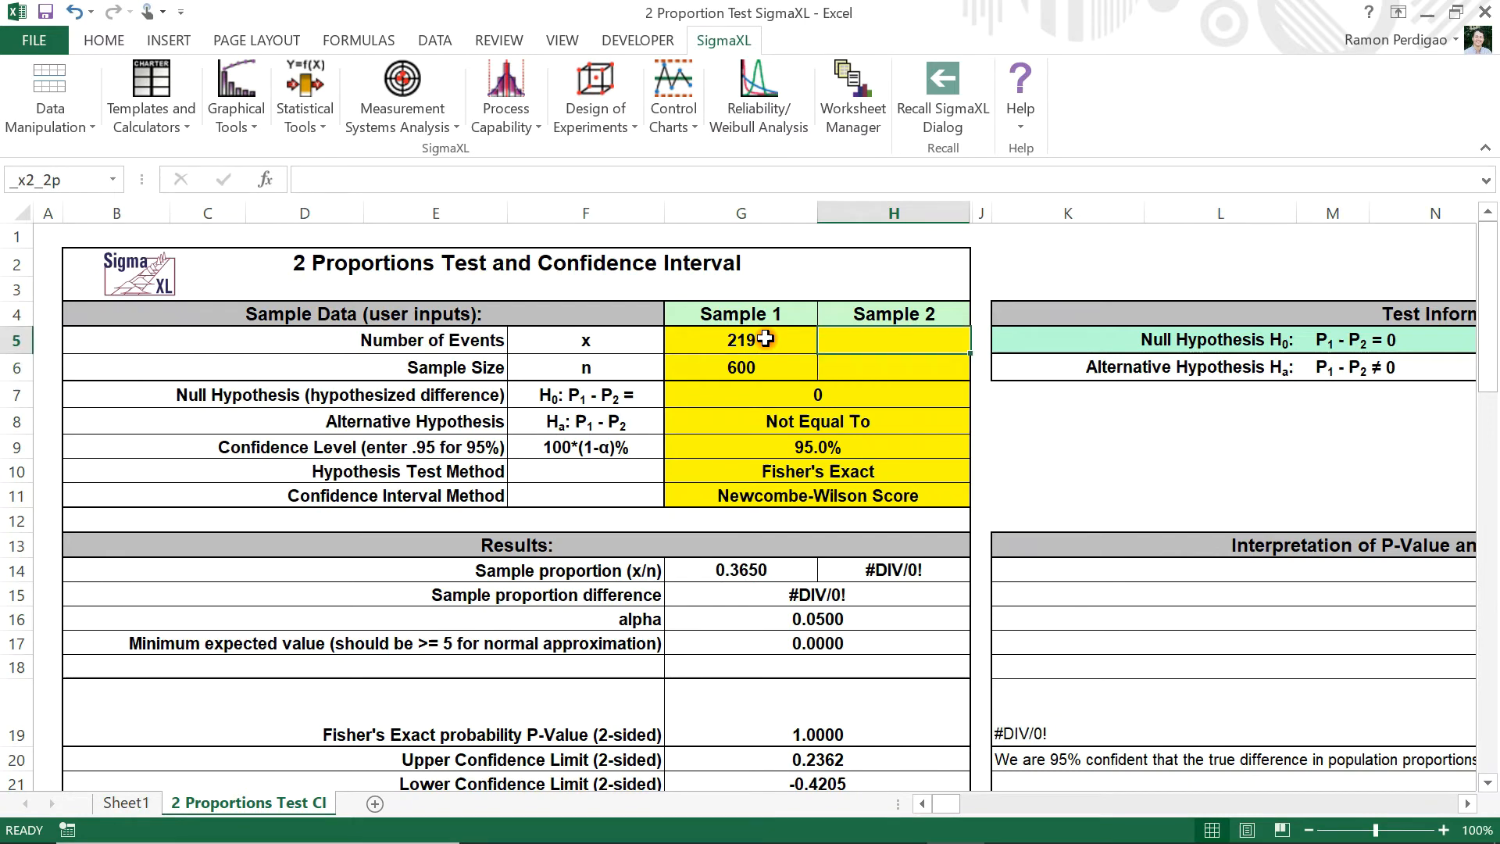
{"action": "type", "text": "160"}
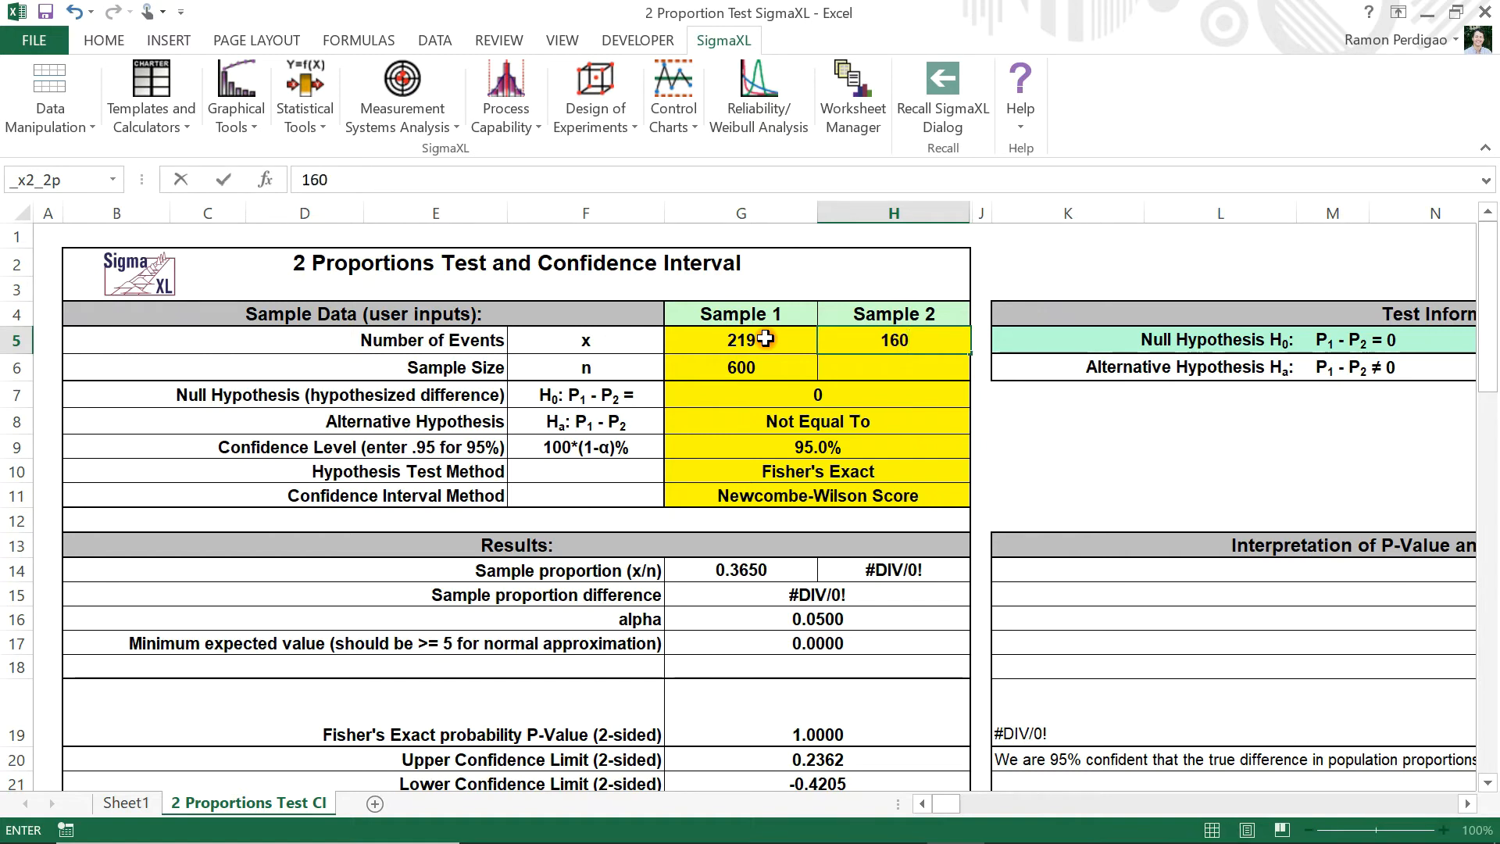
{"action": "key", "text": "Return"}
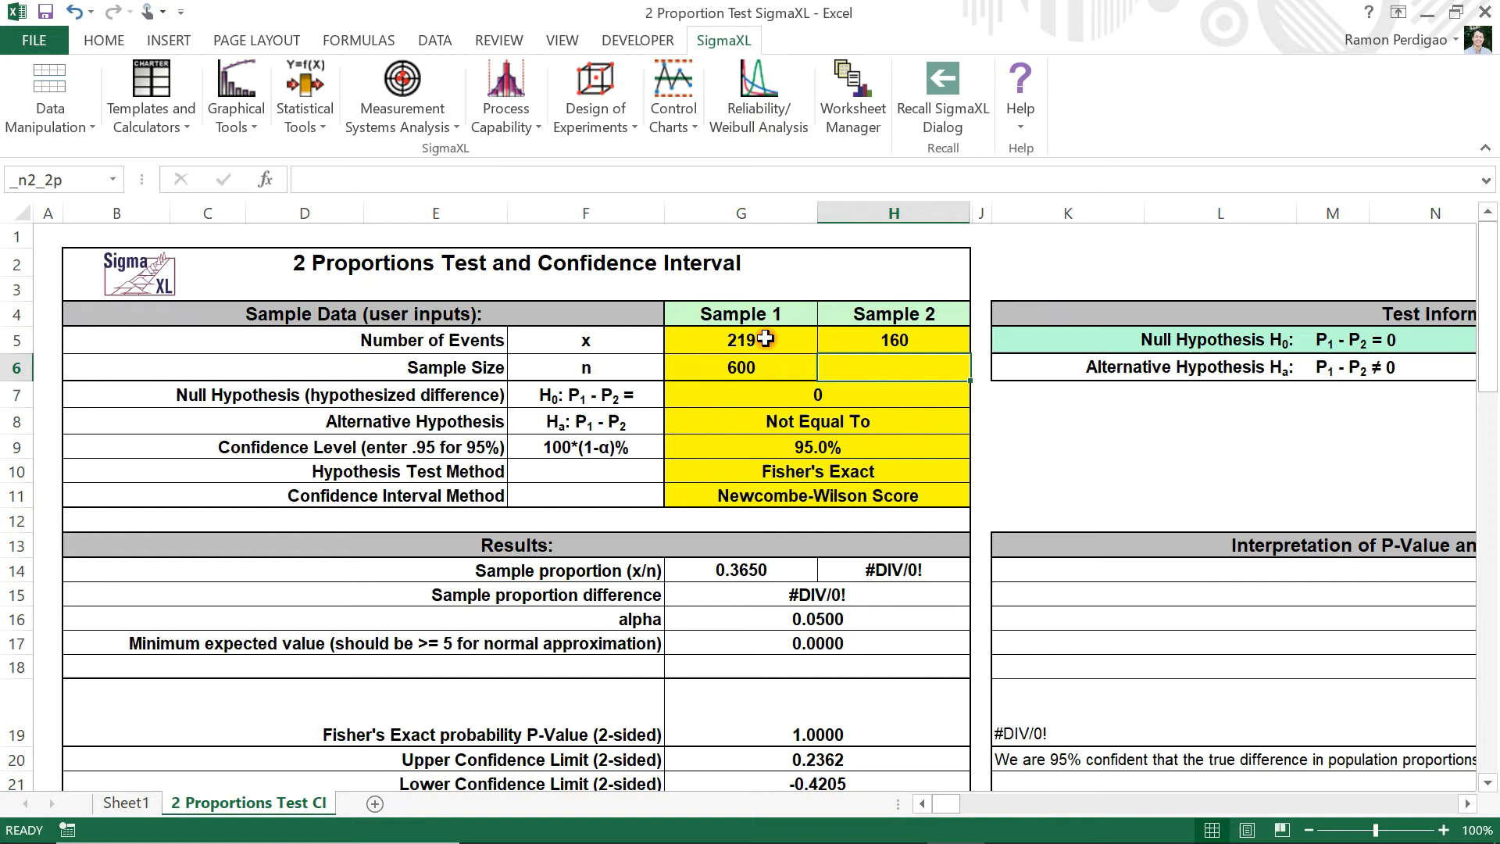
{"action": "type", "text": "500"}
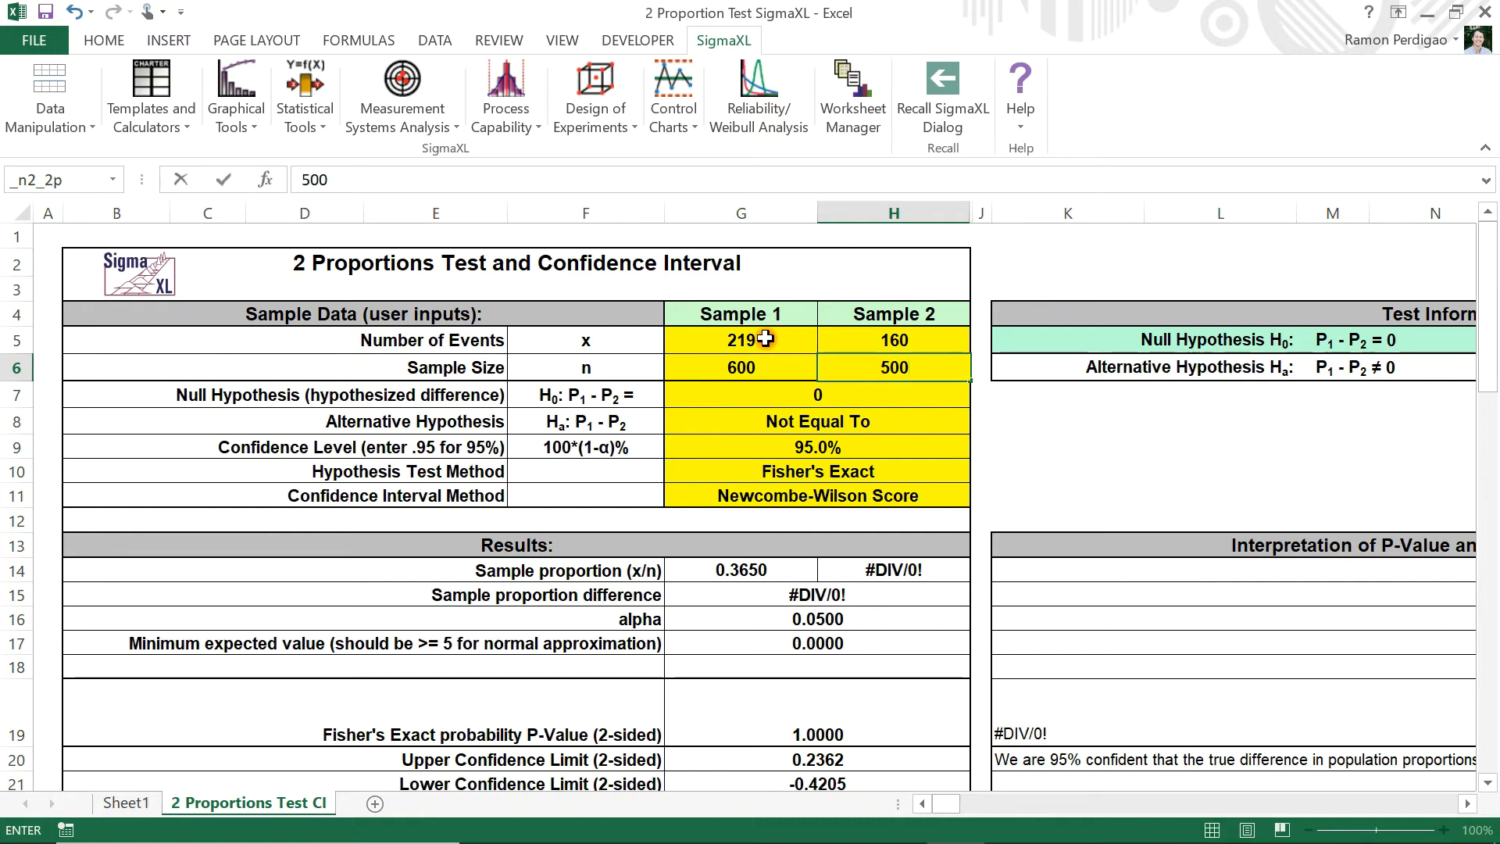
{"action": "key", "text": "Return"}
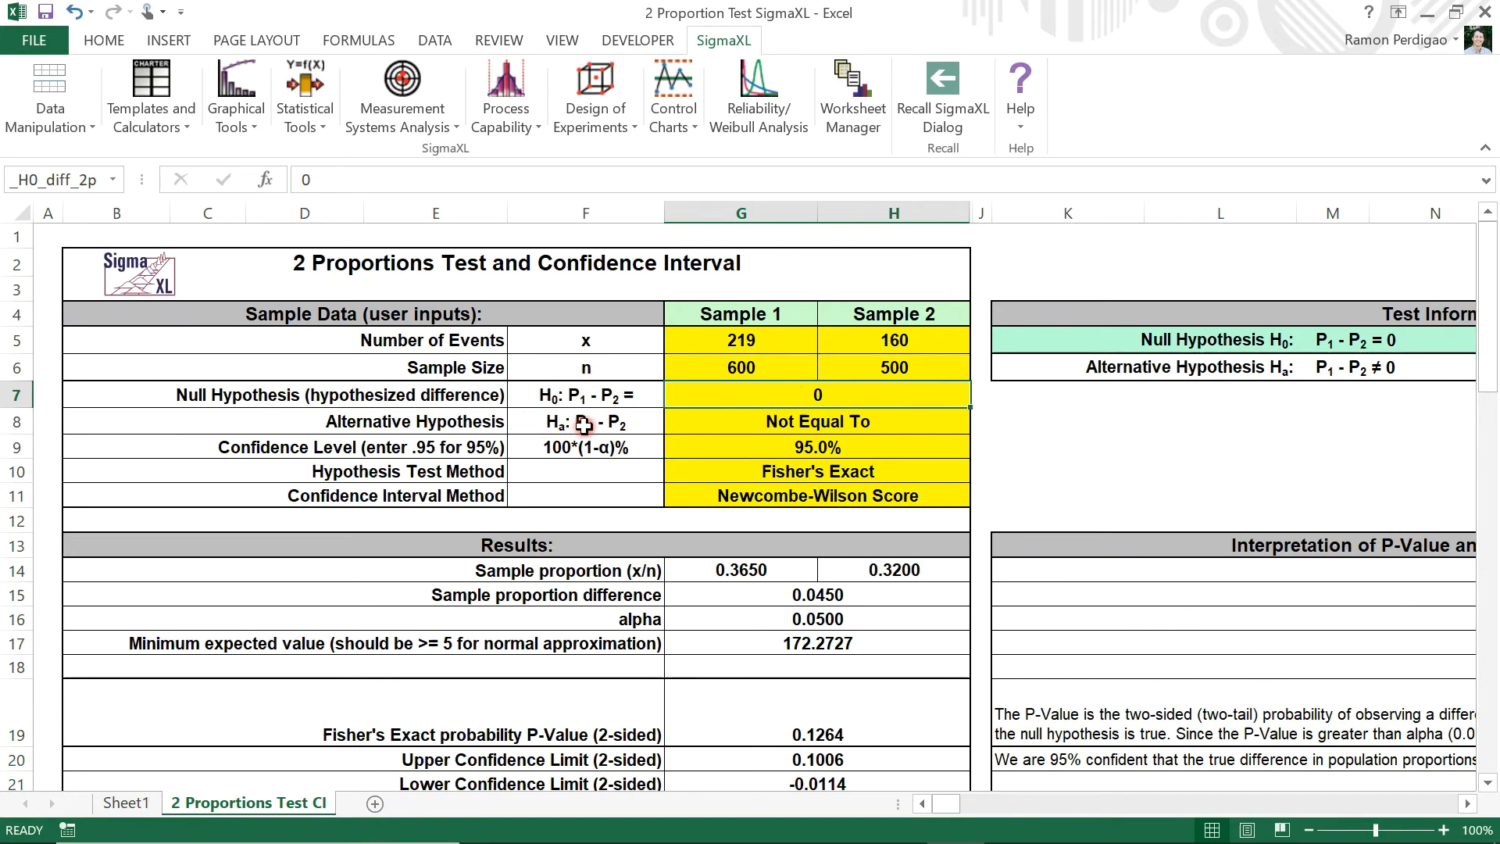
Set the test's alternative hypothesis to Greater Than
{"action": "left_click", "coordinate": [911, 421]}
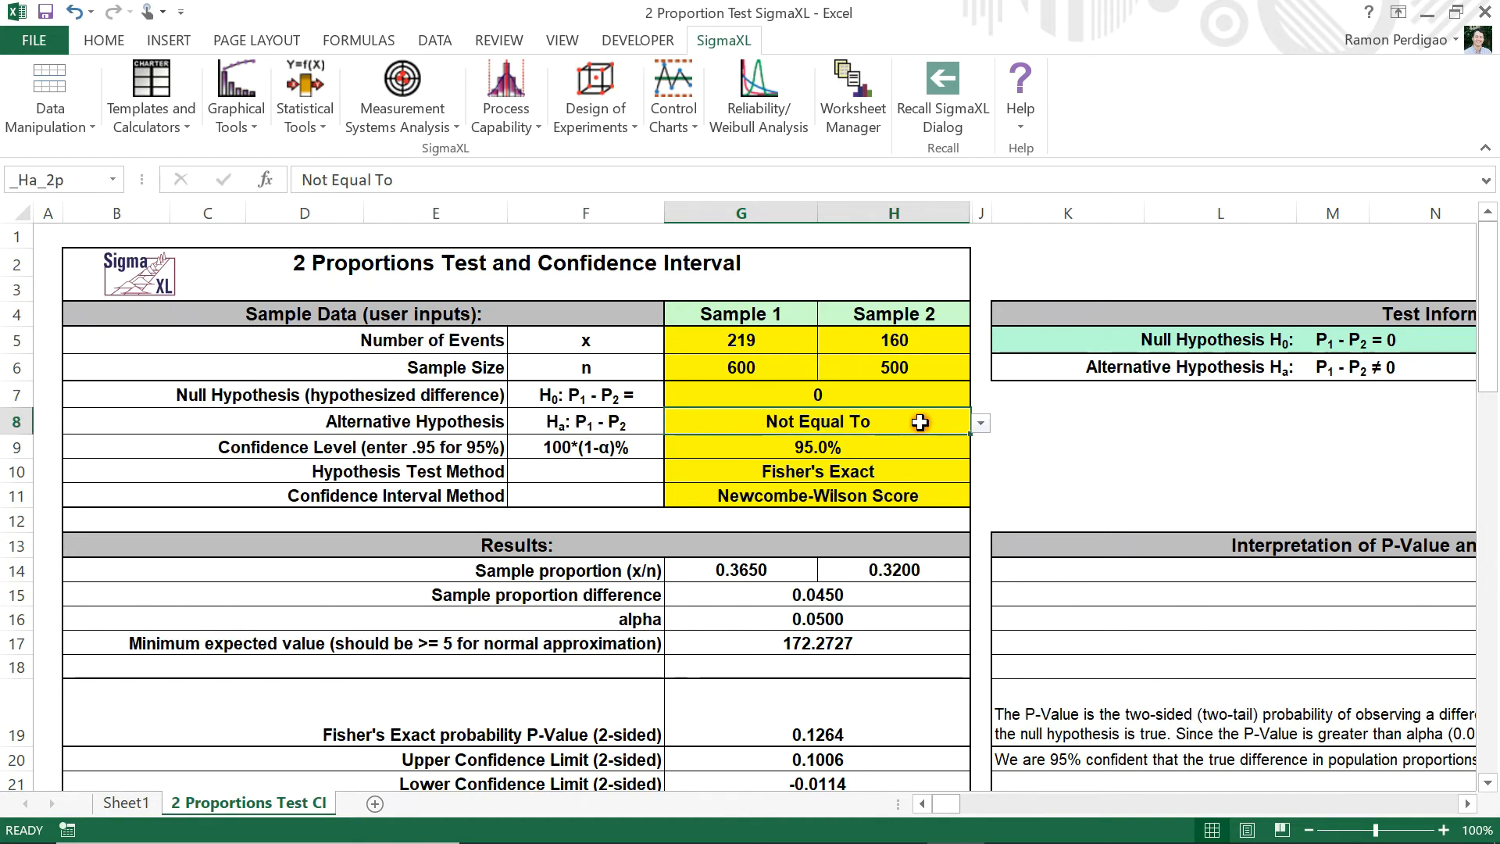
{"action": "left_click", "coordinate": [977, 426]}
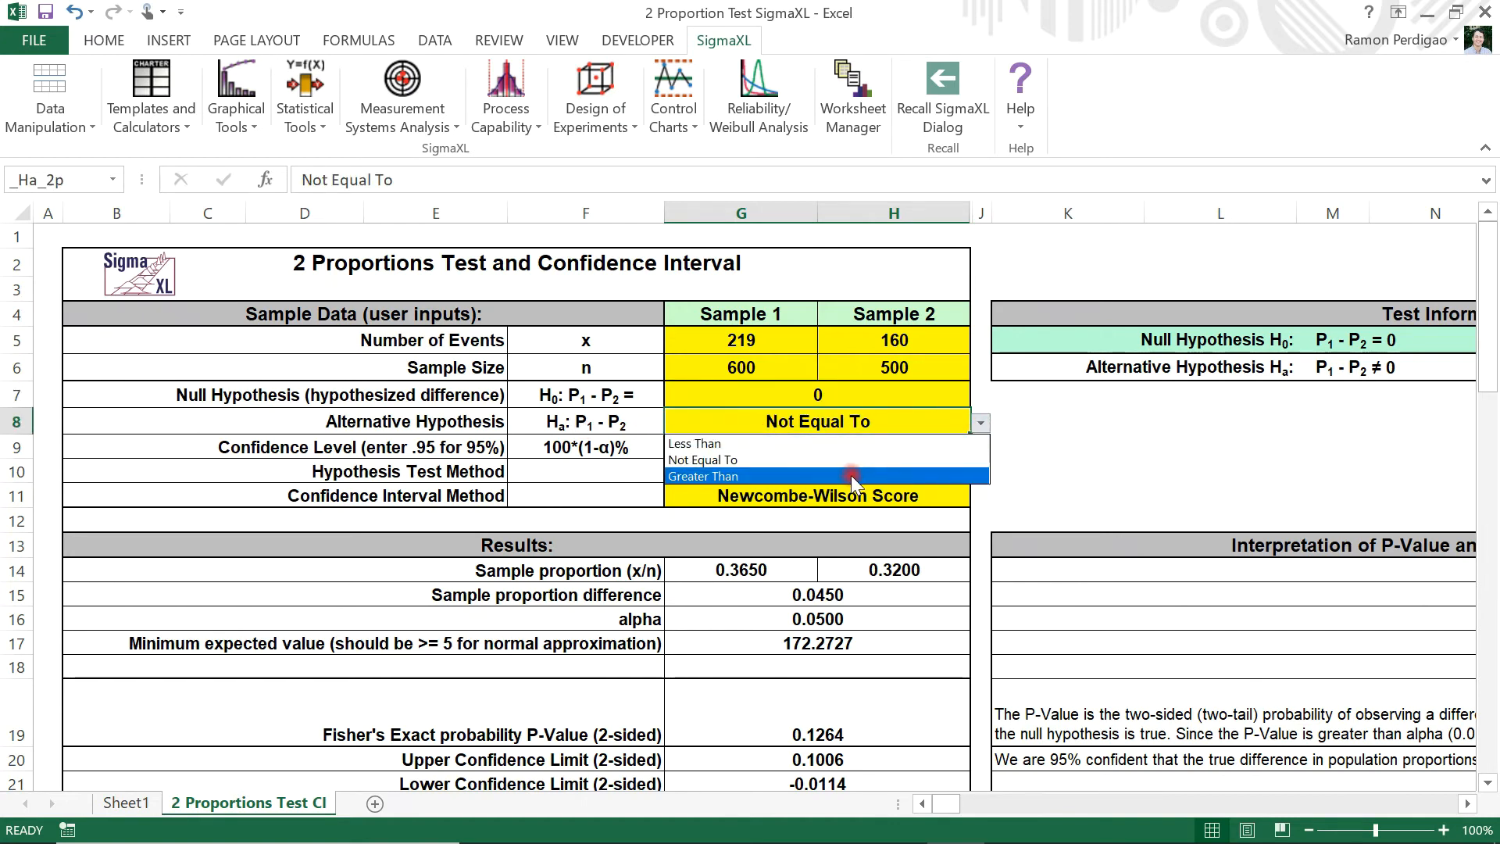
{"action": "left_click", "coordinate": [851, 474]}
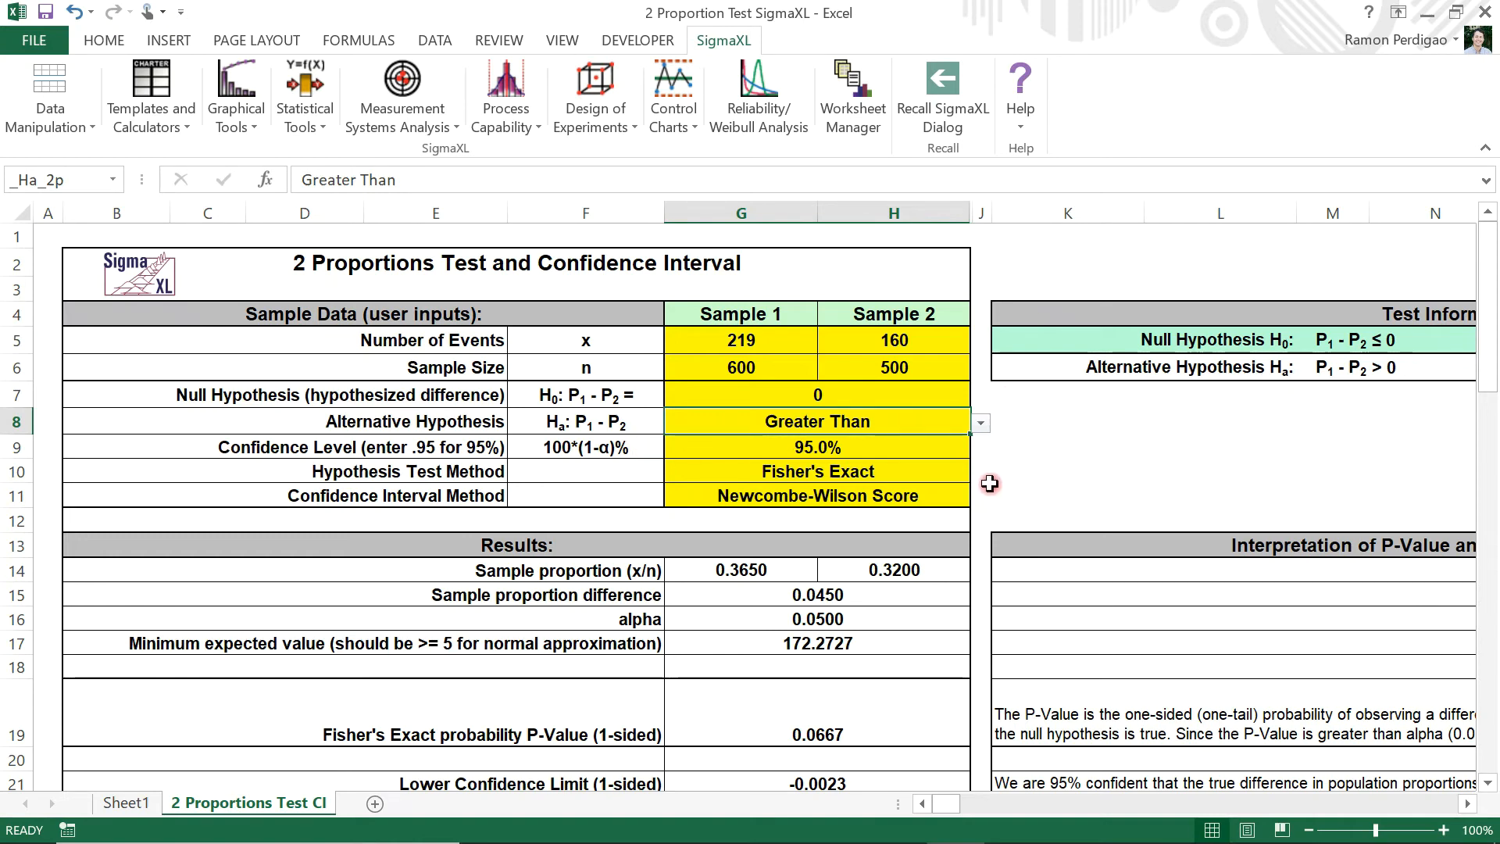
Format the two sample proportions in the Results section as percentages with two decimal places
{"action": "scroll", "coordinate": [1036, 470], "scroll_direction": "down", "scroll_amount": 1}
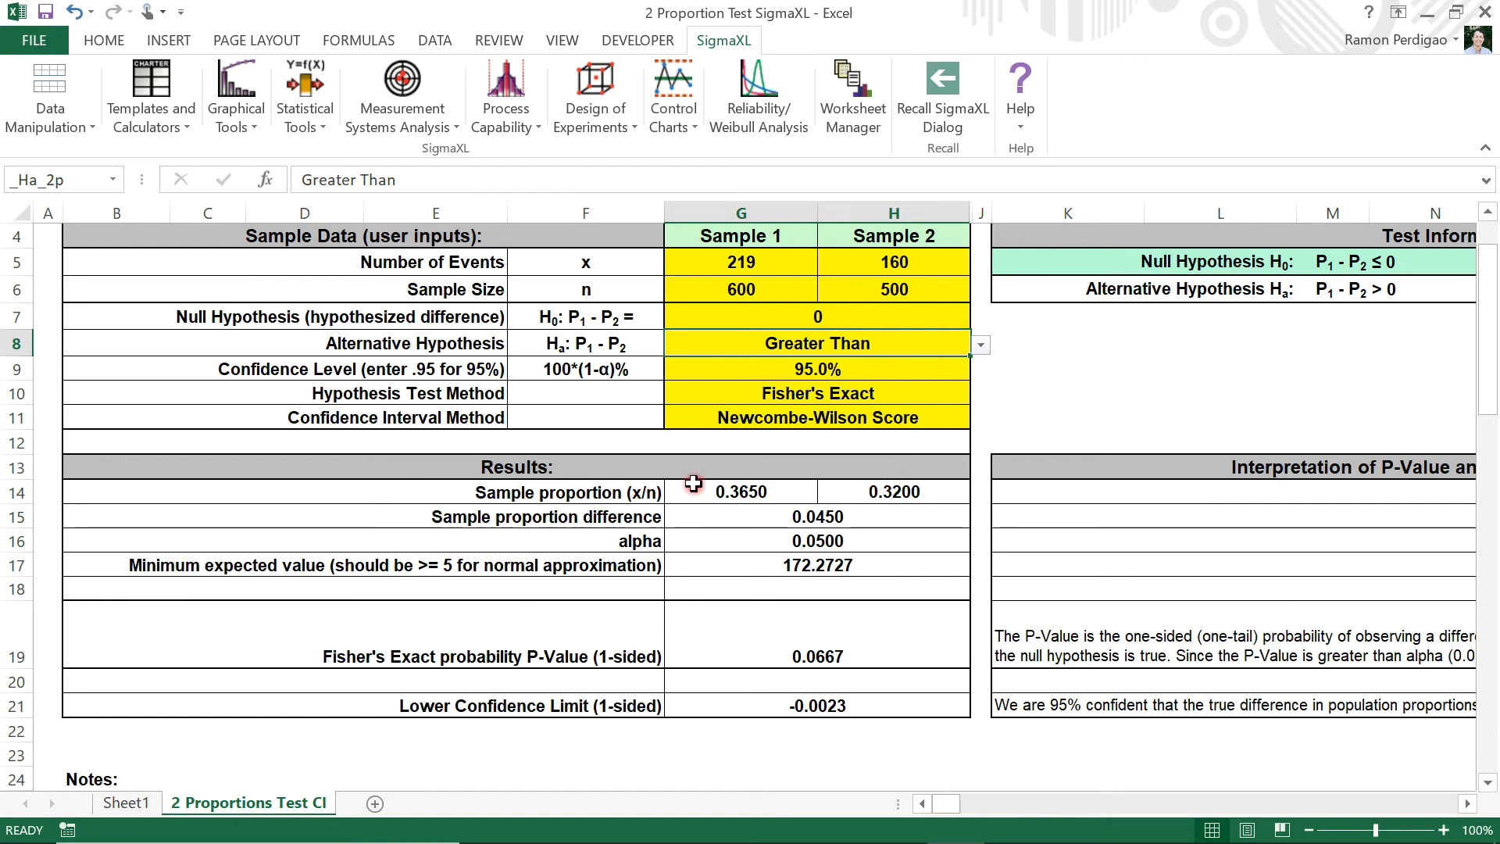
{"action": "left_click", "coordinate": [780, 490]}
{"action": "left_click_drag", "start_coordinate": [779, 489], "coordinate": [845, 491]}
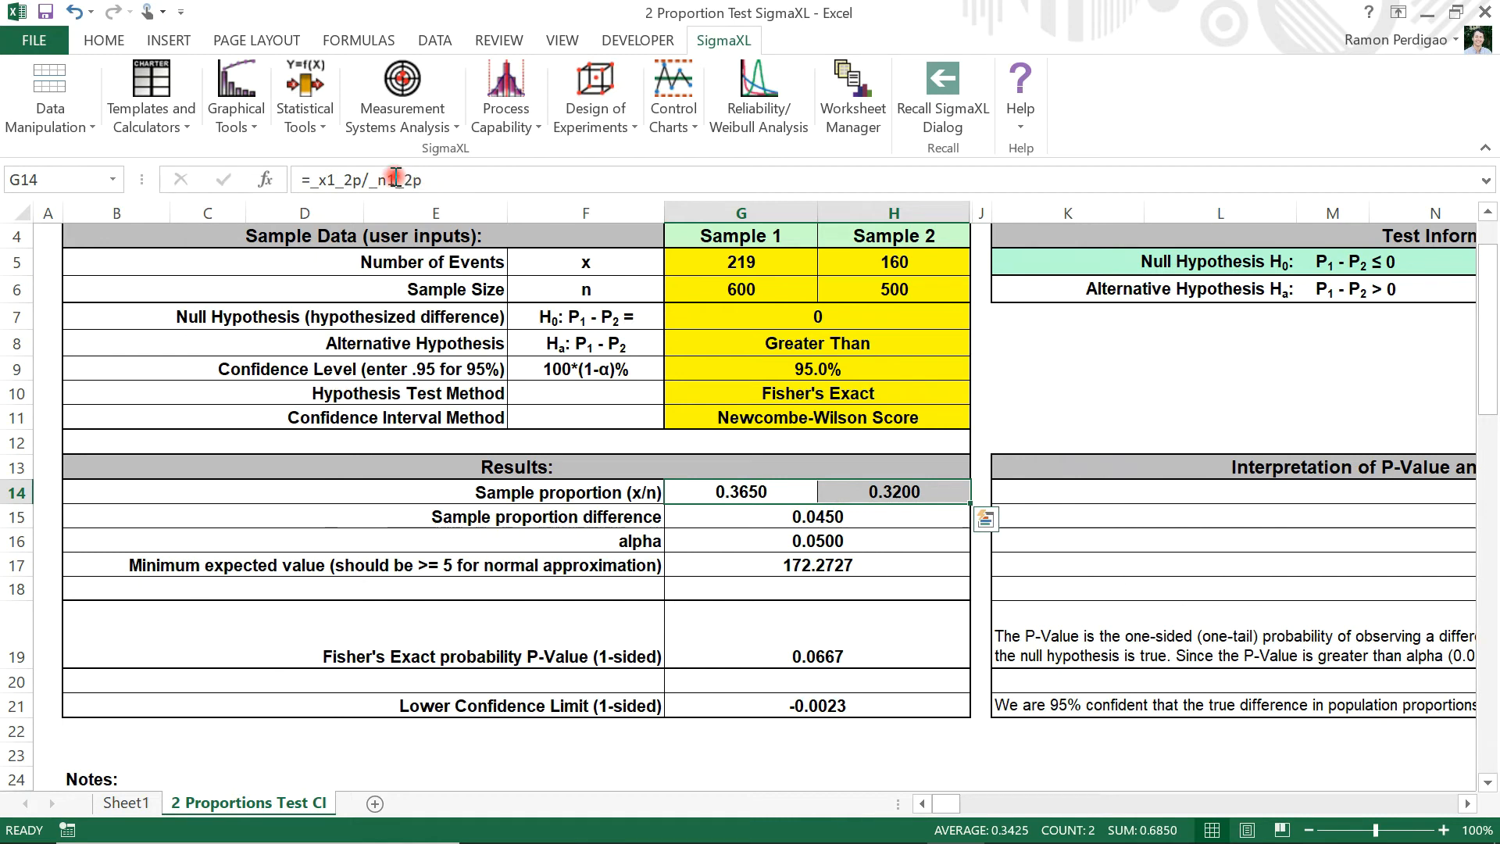
{"action": "left_click", "coordinate": [109, 41]}
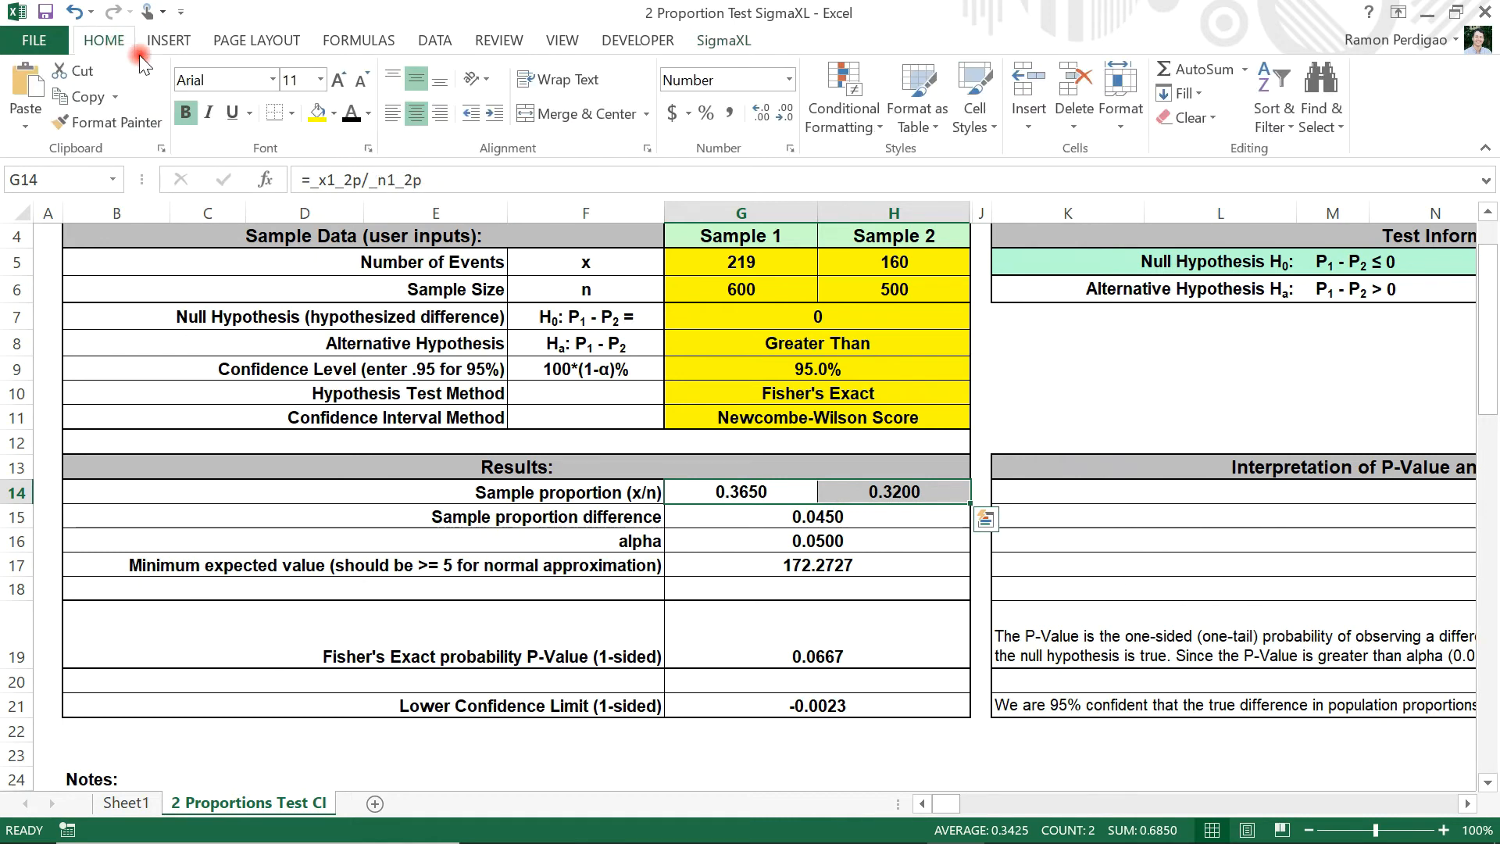
{"action": "left_click", "coordinate": [706, 116]}
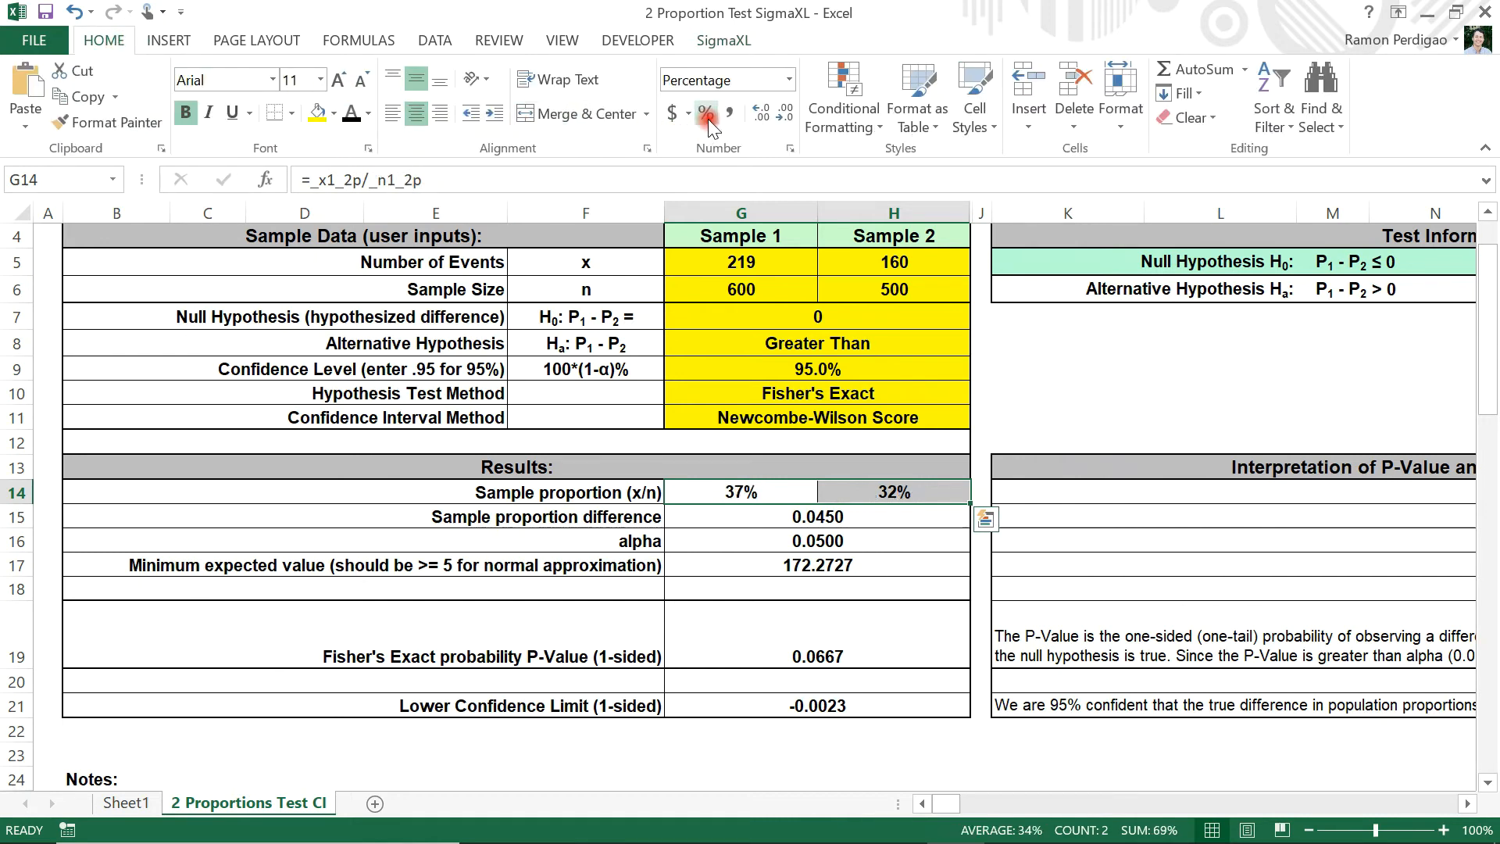
{"action": "left_click", "coordinate": [762, 115]}
{"action": "left_click", "coordinate": [763, 116]}
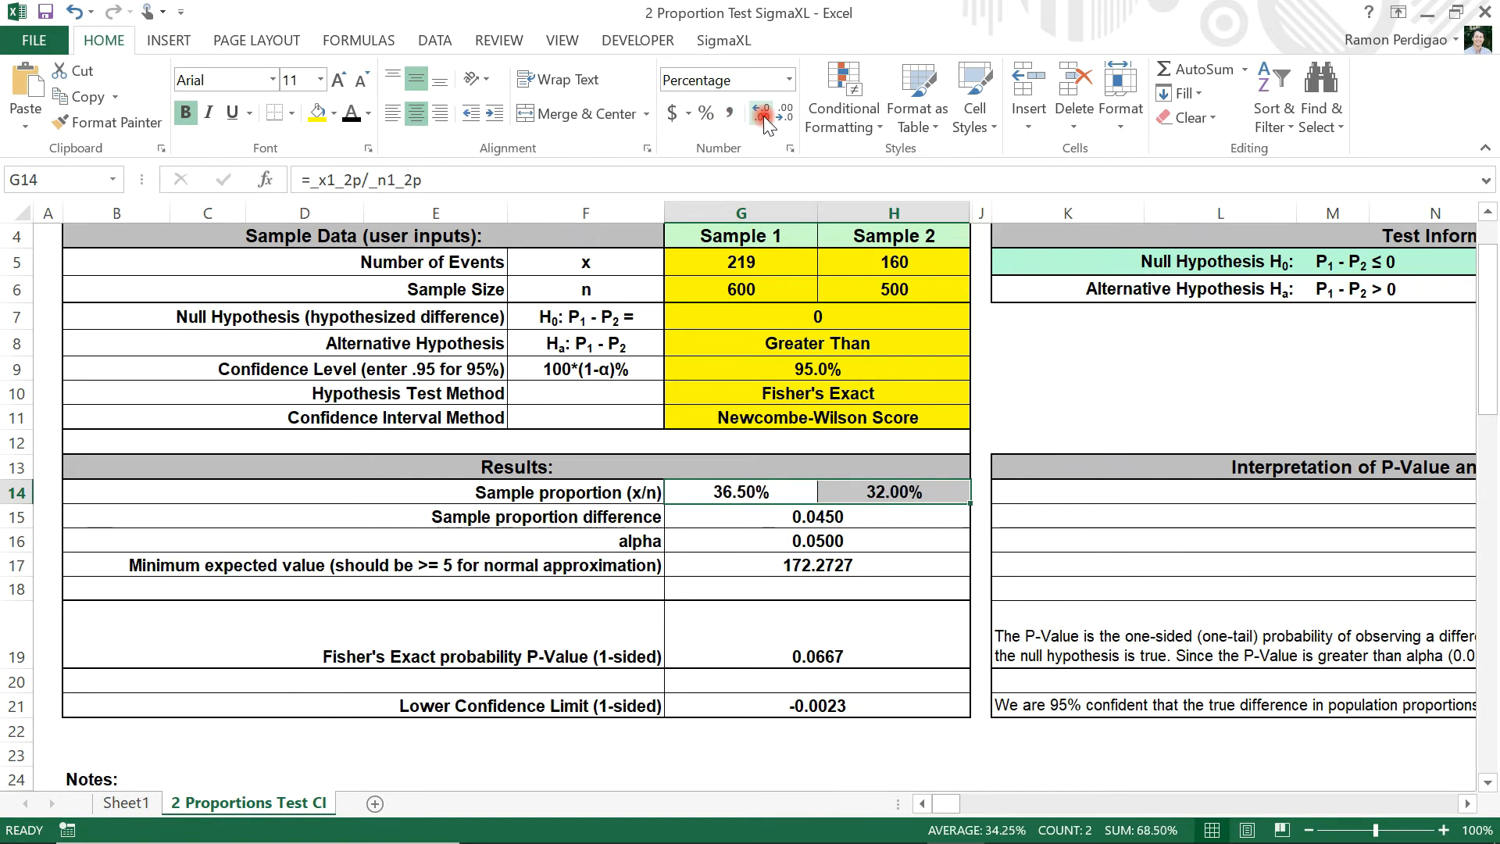
Format the sample proportion difference as a percentage with two decimal places
{"action": "left_click", "coordinate": [911, 523]}
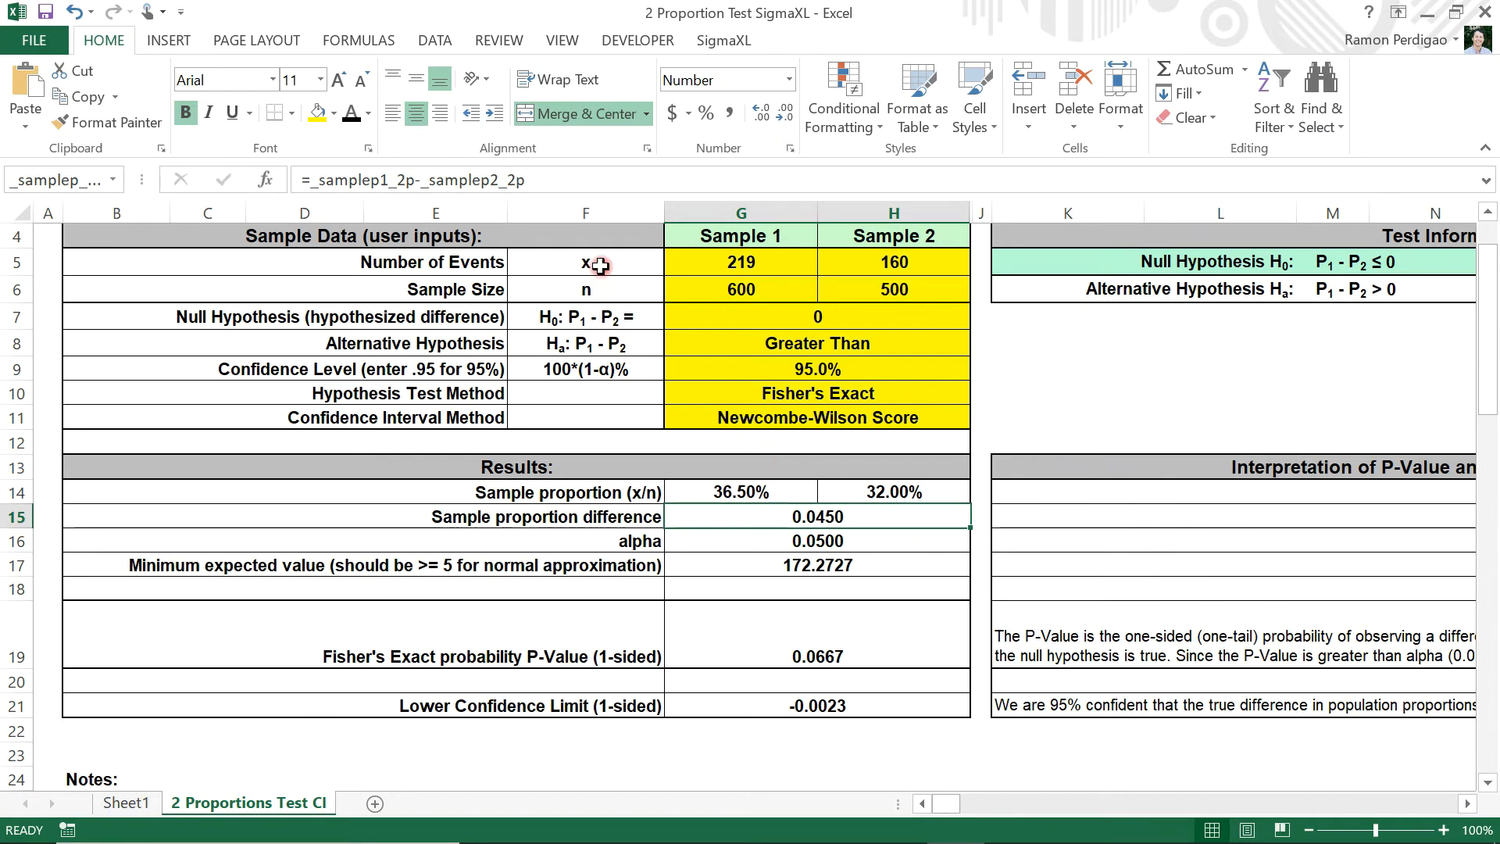
{"action": "left_click", "coordinate": [707, 114]}
{"action": "left_click", "coordinate": [755, 116]}
{"action": "left_click", "coordinate": [757, 115]}
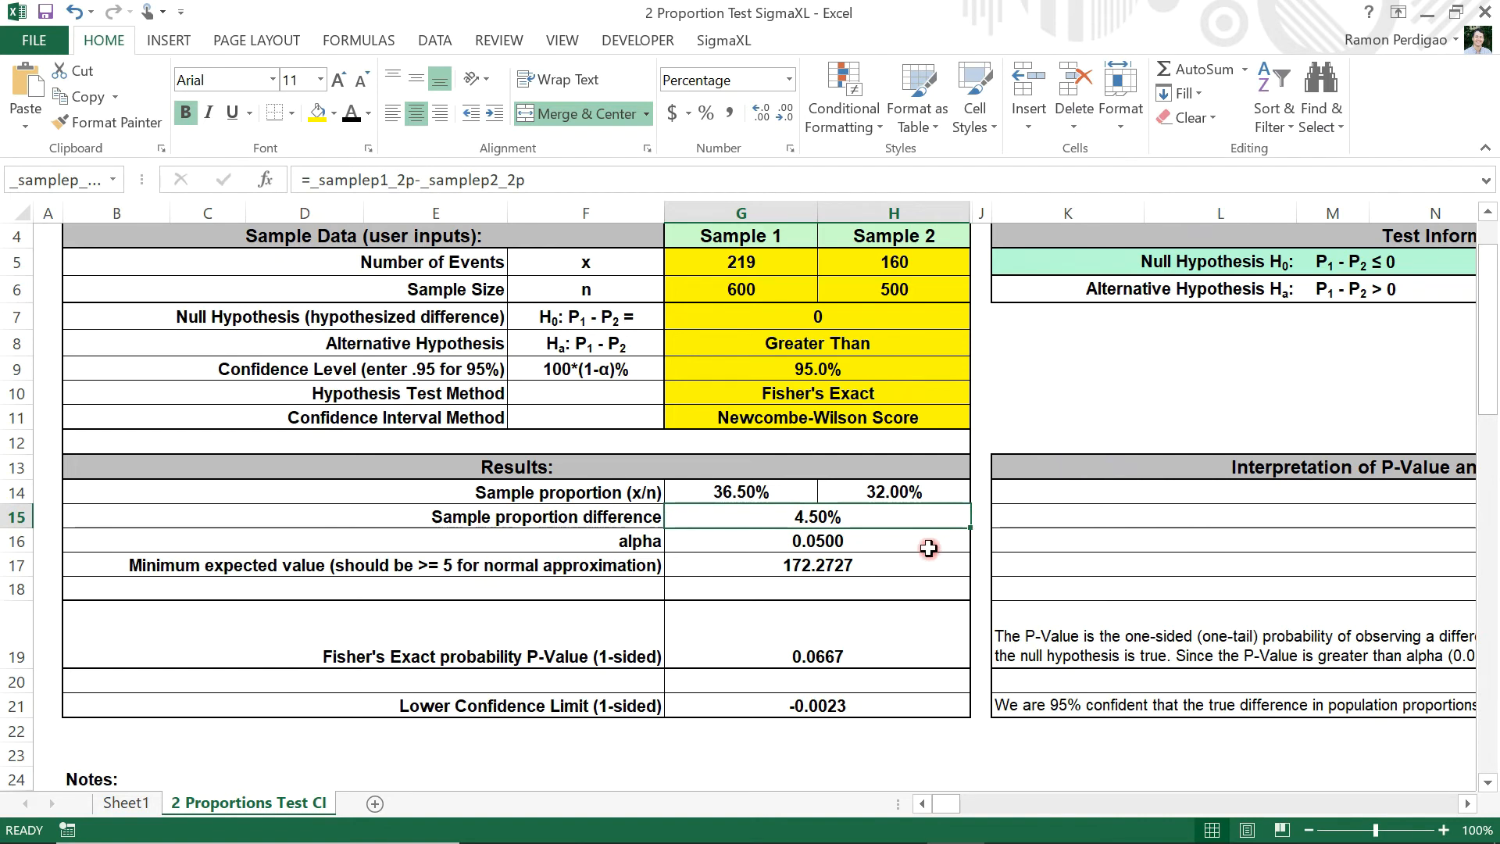
{"action": "left_click", "coordinate": [896, 542]}
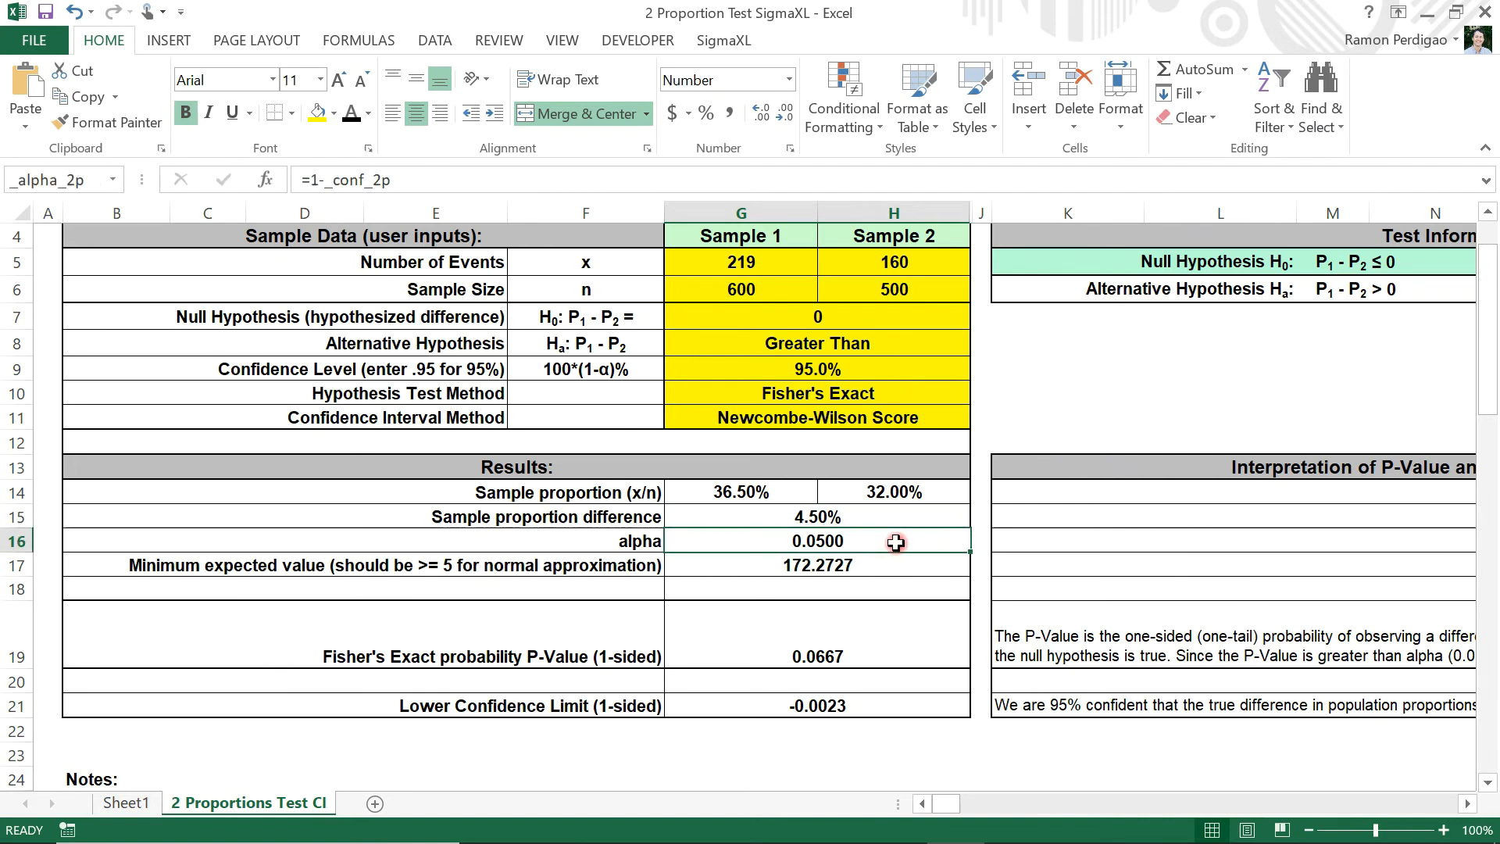
Examine the Fisher's Exact p-value, the null hypothesis decision under Test Information, and the interpretation of the p-value and confidence interval
{"action": "left_click", "coordinate": [862, 632]}
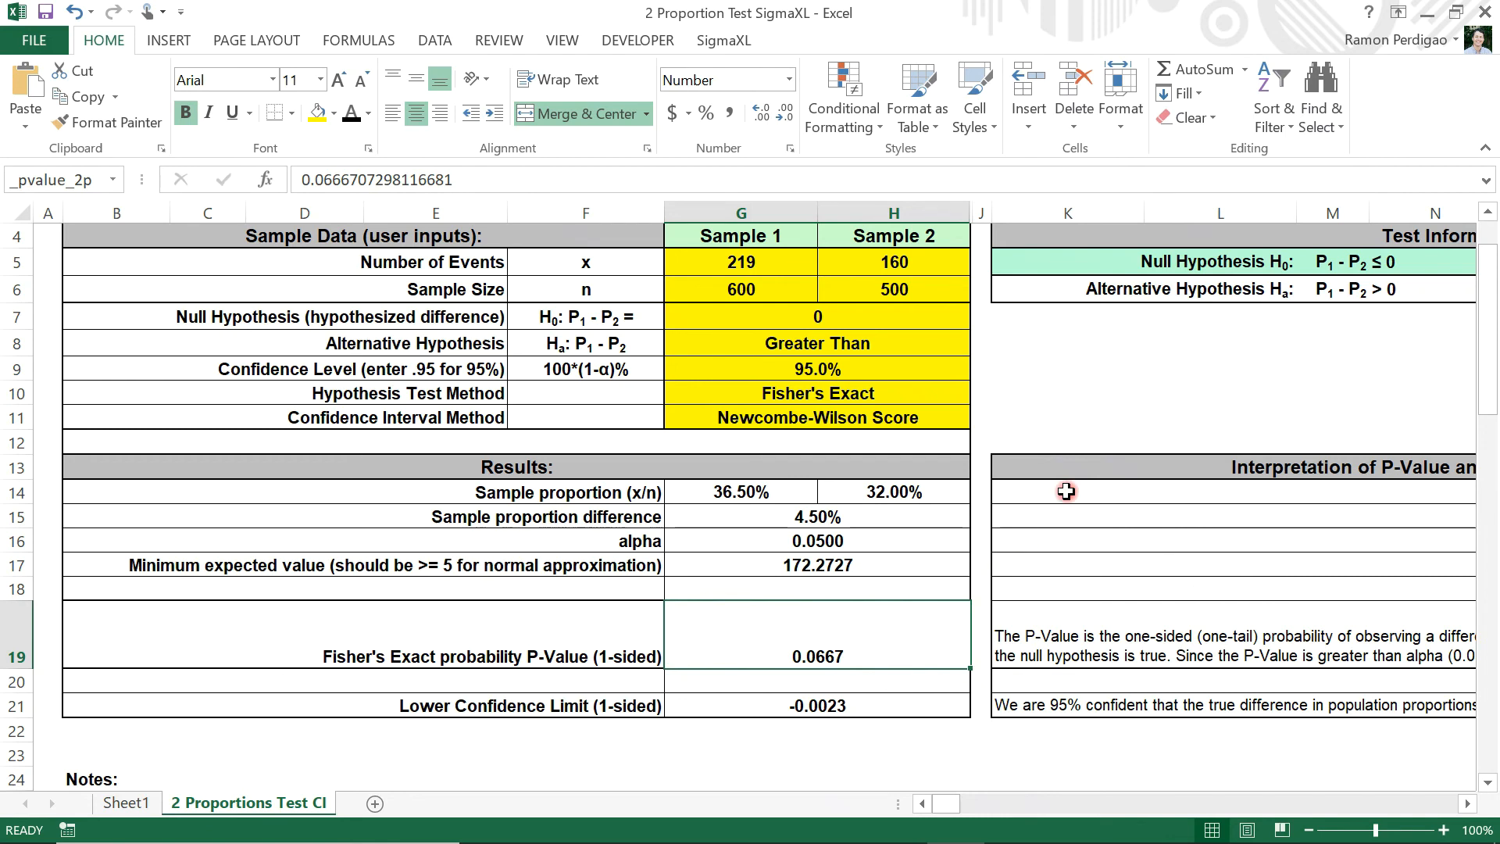
{"action": "scroll", "coordinate": [1119, 437], "scroll_direction": "up", "scroll_amount": 1}
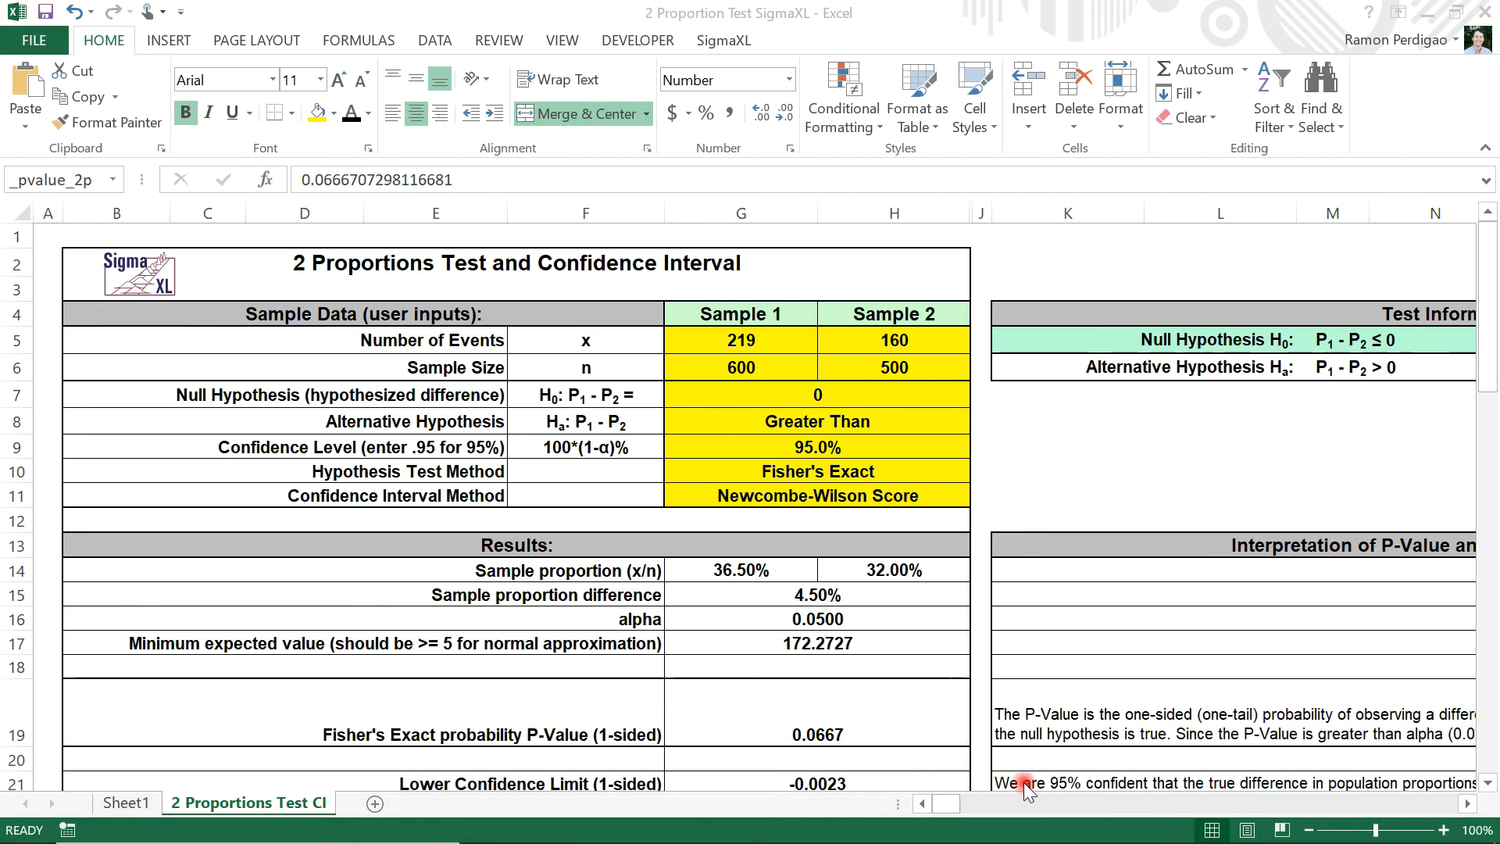
{"action": "left_click", "coordinate": [1469, 805]}
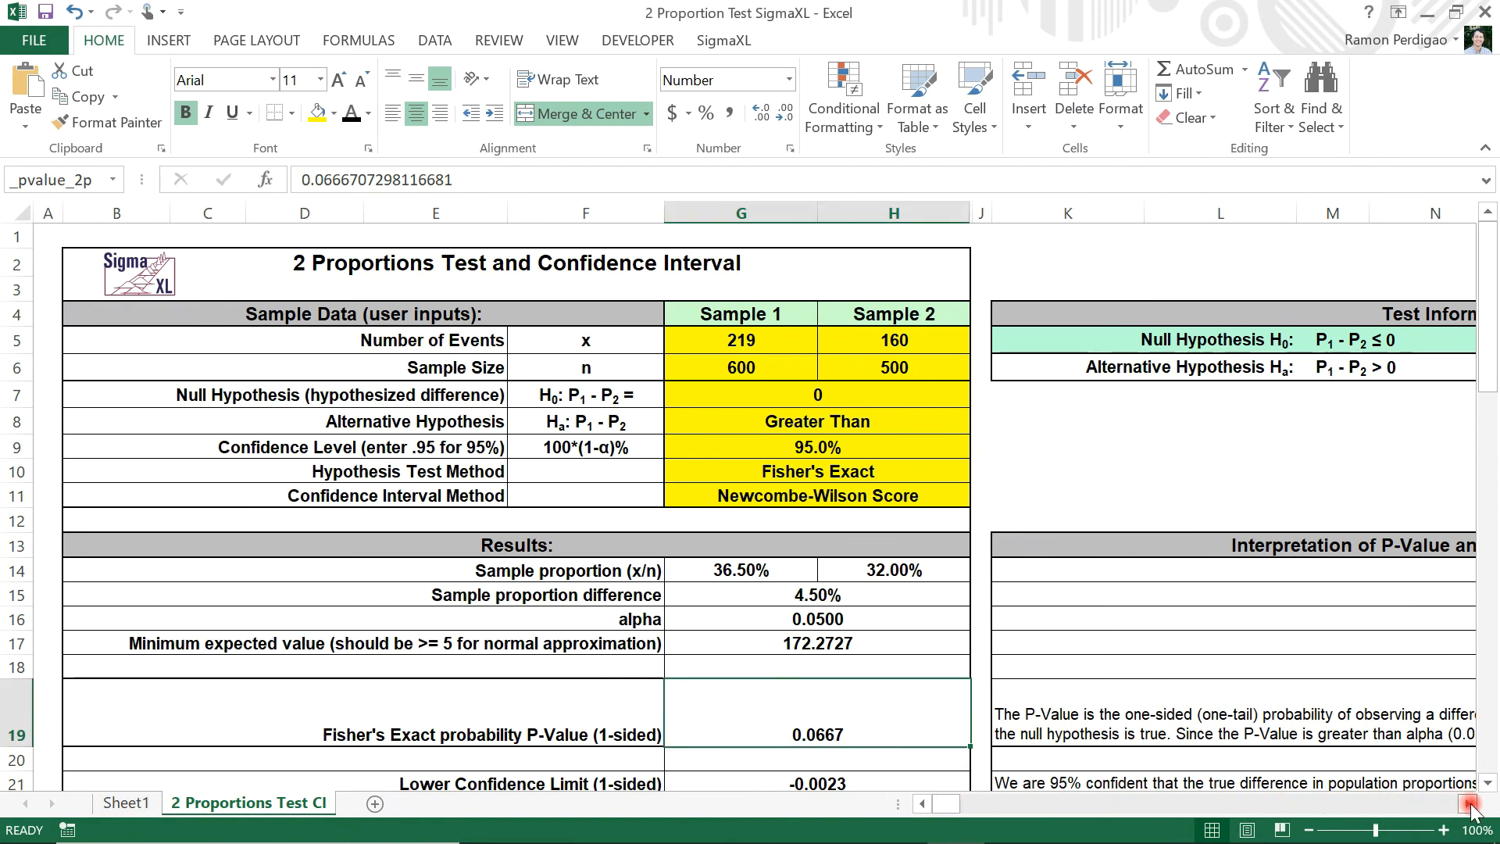
{"action": "left_click_drag", "start_coordinate": [1469, 807], "coordinate": [1464, 813]}
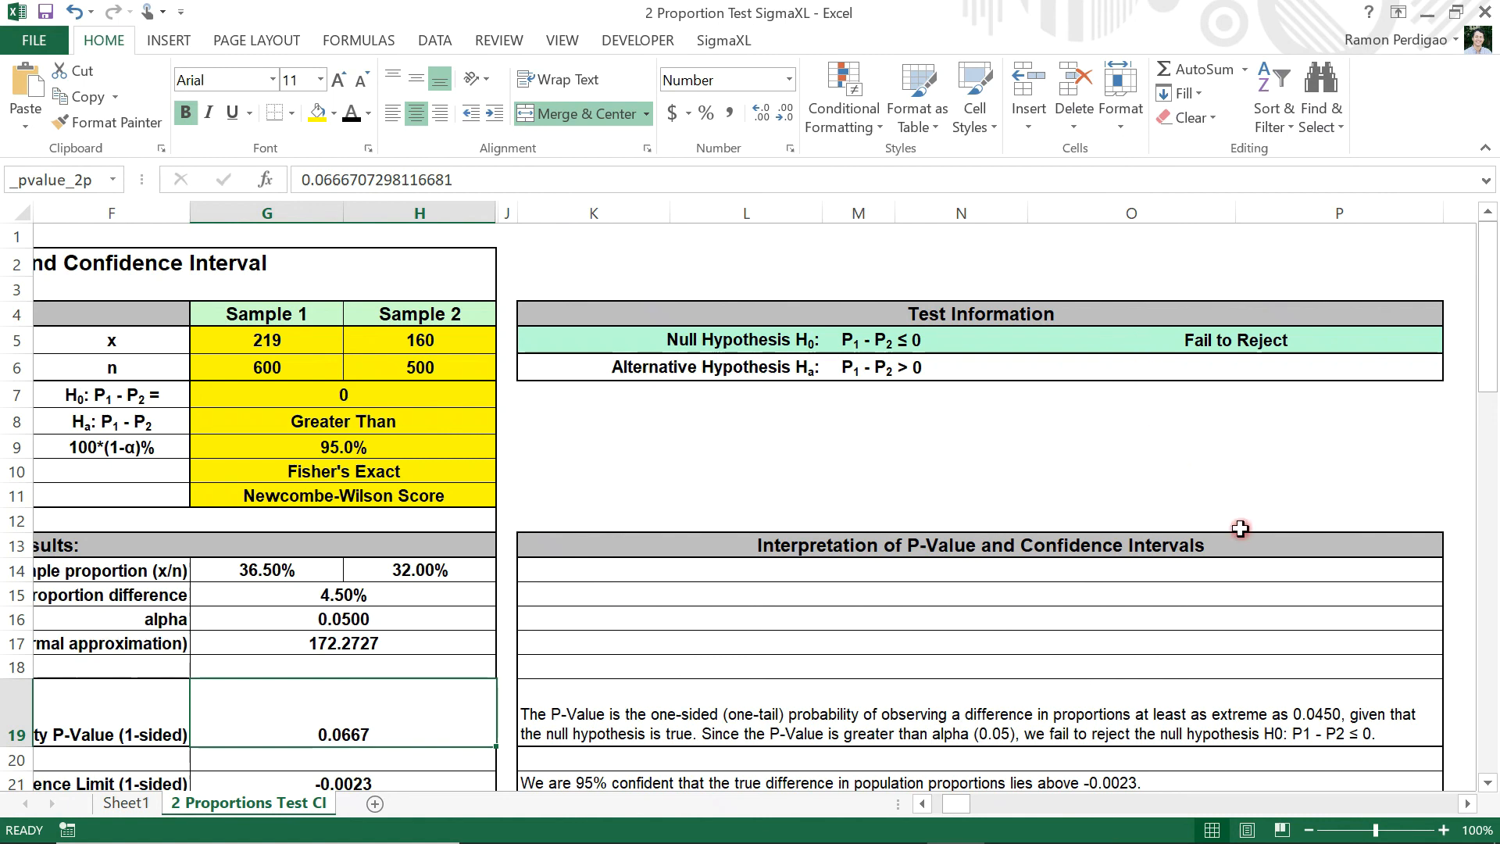
{"action": "scroll", "coordinate": [1244, 541], "scroll_direction": "down", "scroll_amount": 2}
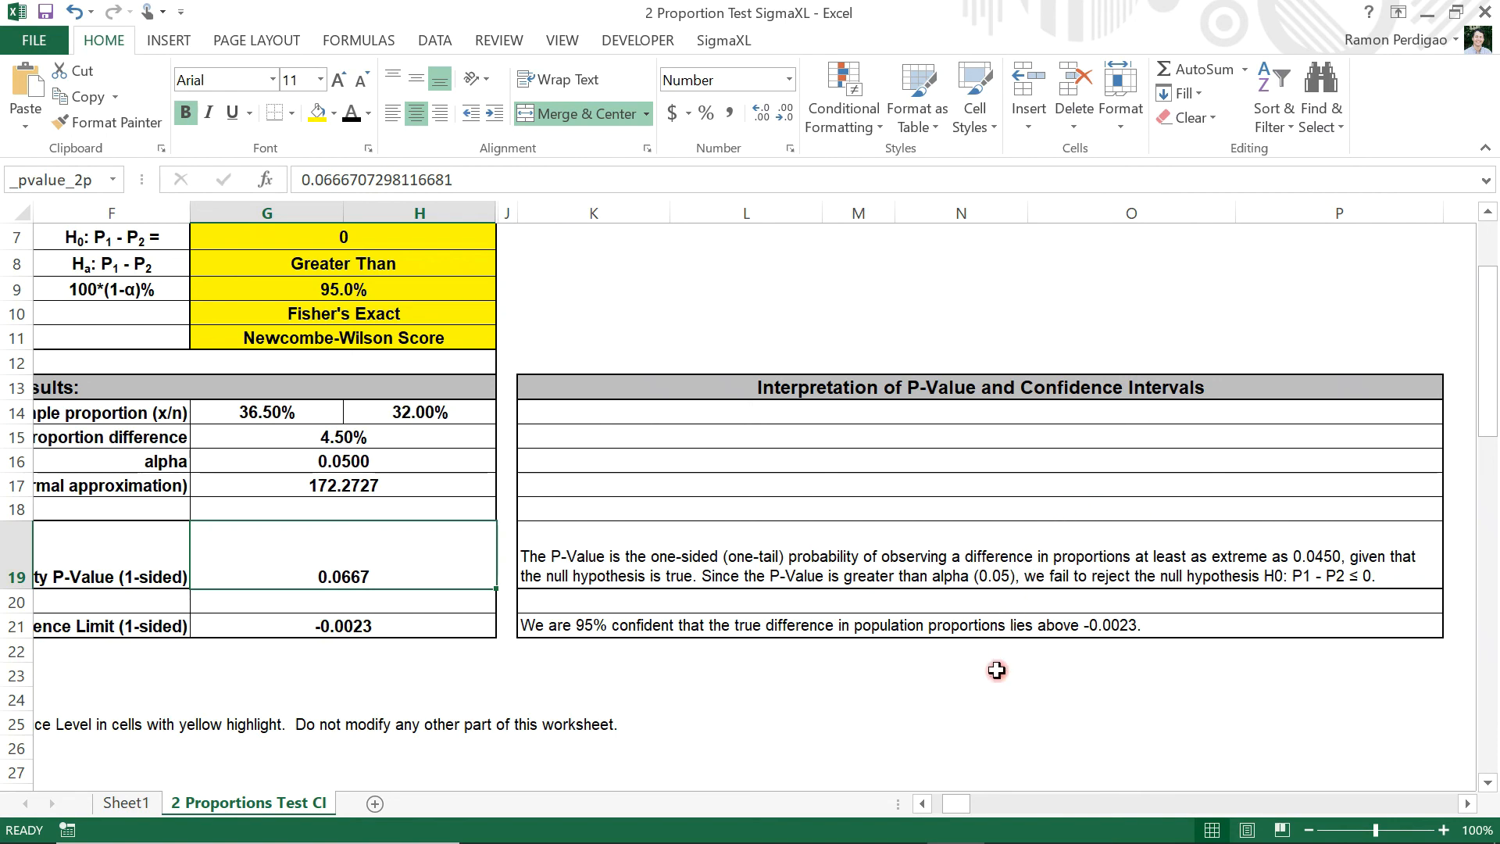
{"action": "left_click_drag", "start_coordinate": [954, 797], "coordinate": [934, 794]}
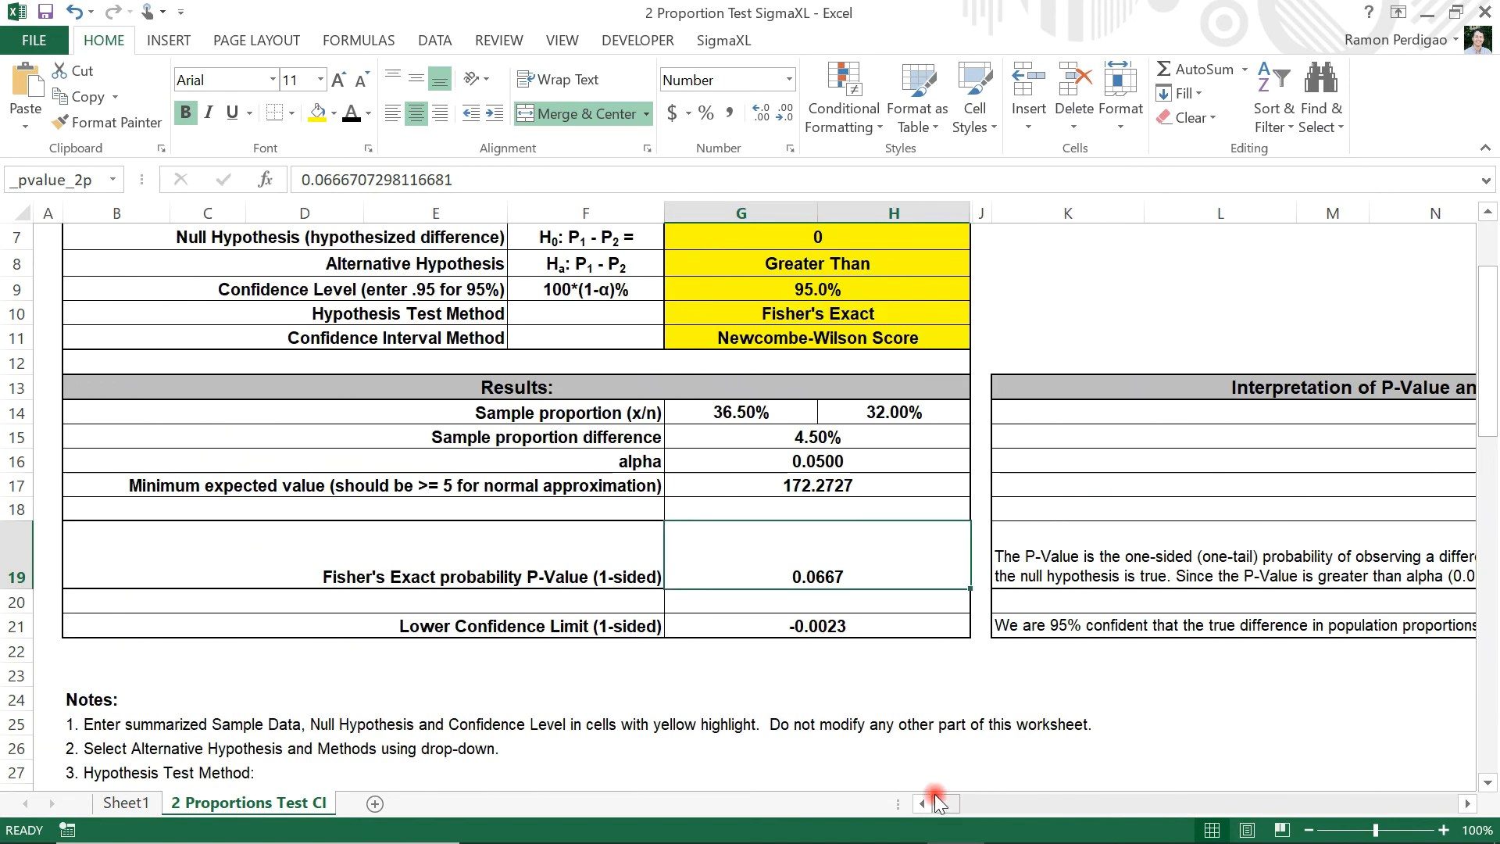
{"action": "scroll", "coordinate": [1019, 391], "scroll_direction": "up", "scroll_amount": 2}
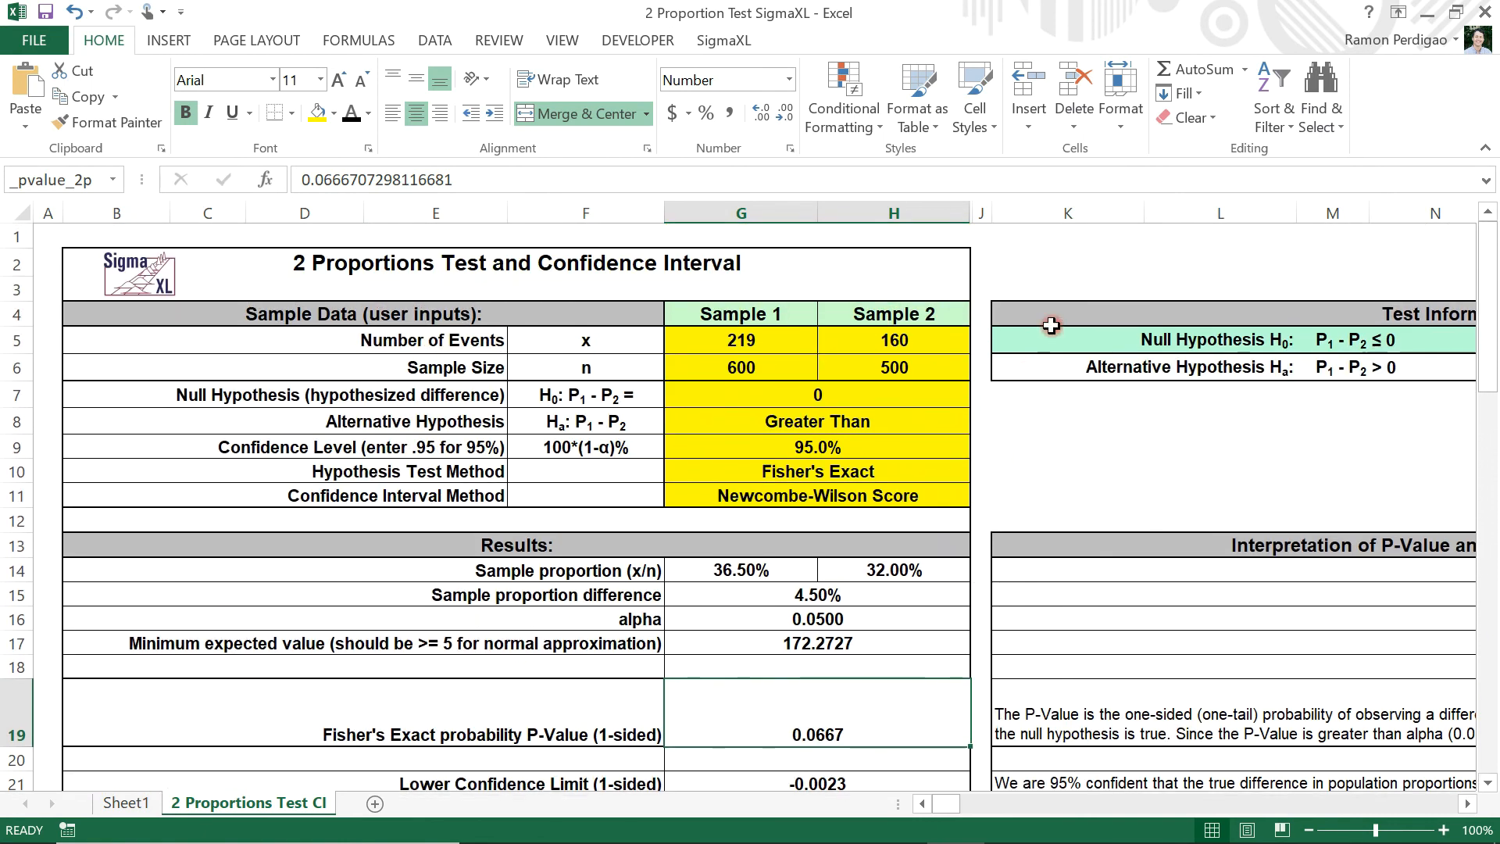